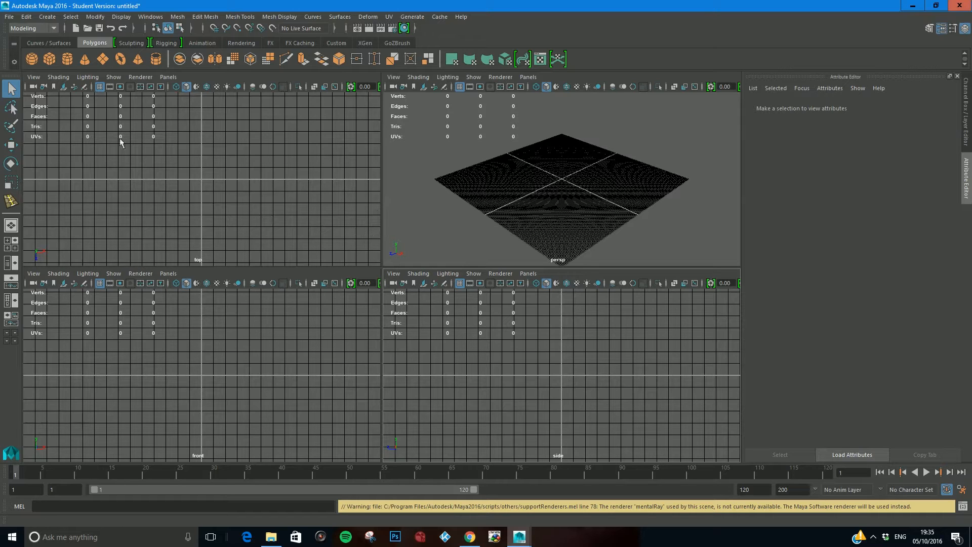
Import 12408540-silver-shiny-table-spoon-over-white-top-view-Stock-Photo.jpg from the Desktop as an image plane in the top view.
click(35, 77)
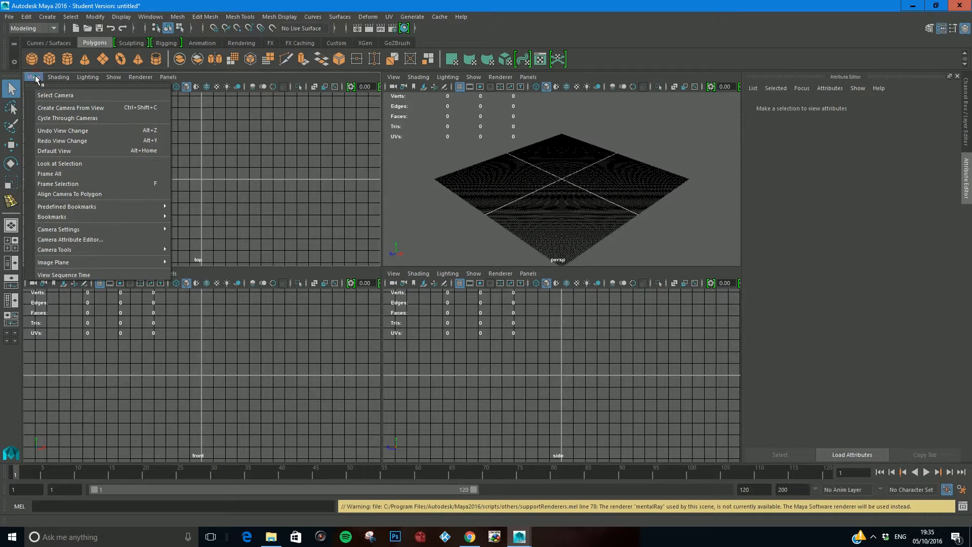
mouse_move(76, 262)
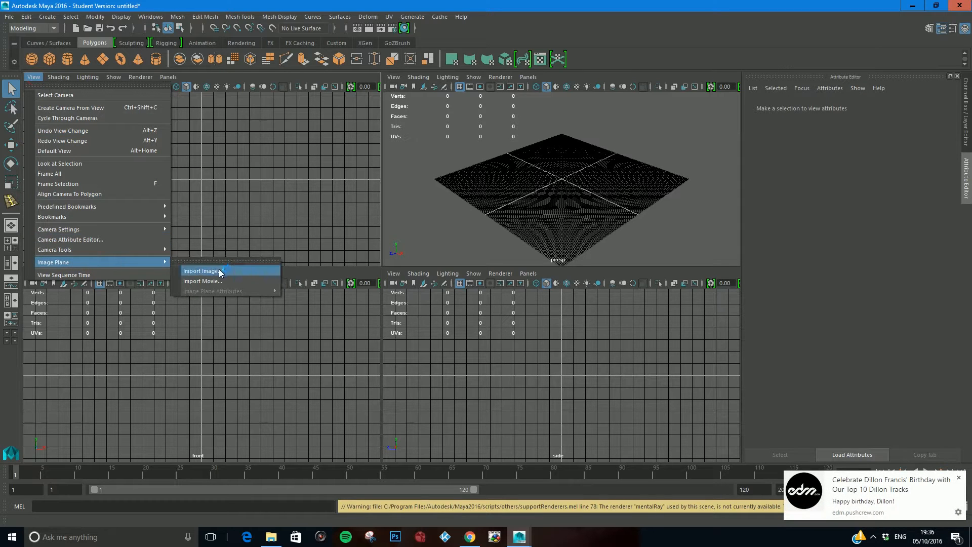
click(219, 272)
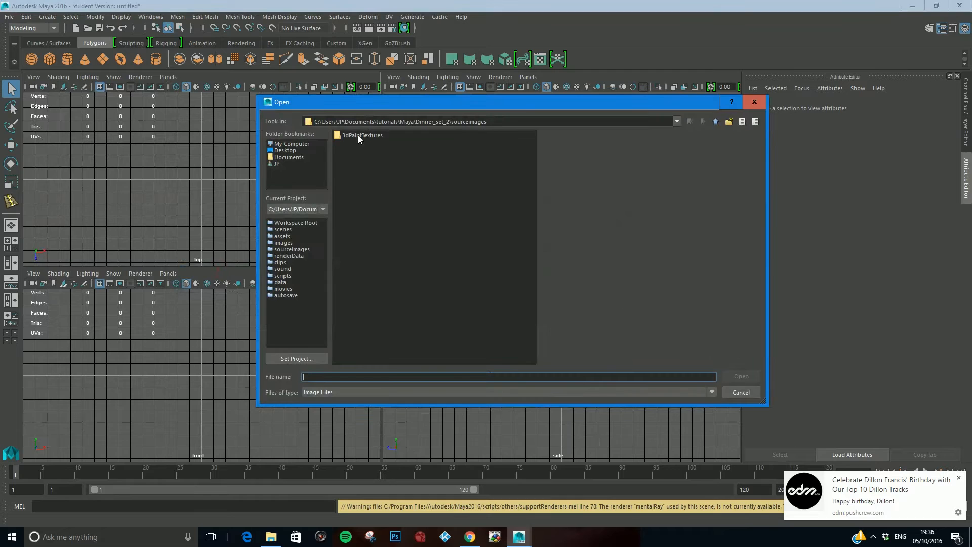
click(959, 478)
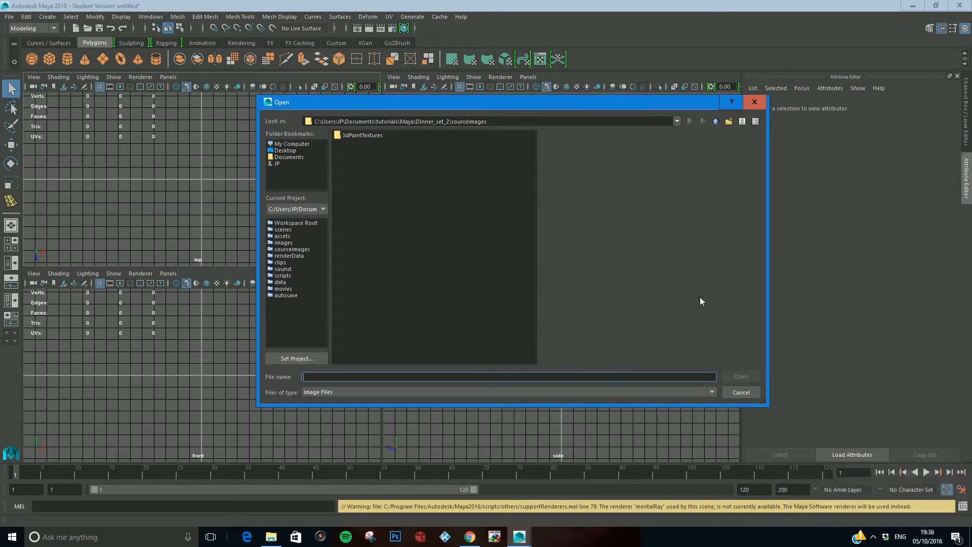
click(286, 151)
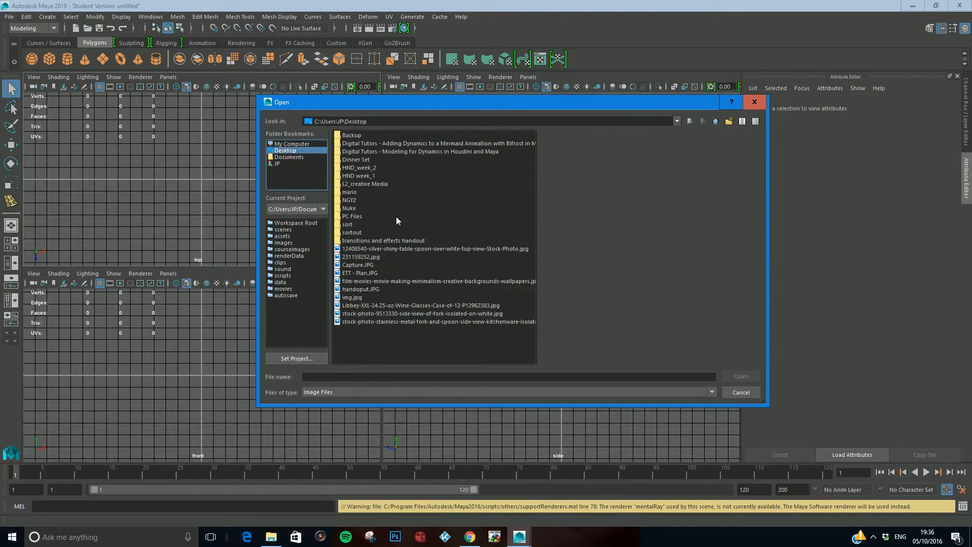
click(369, 248)
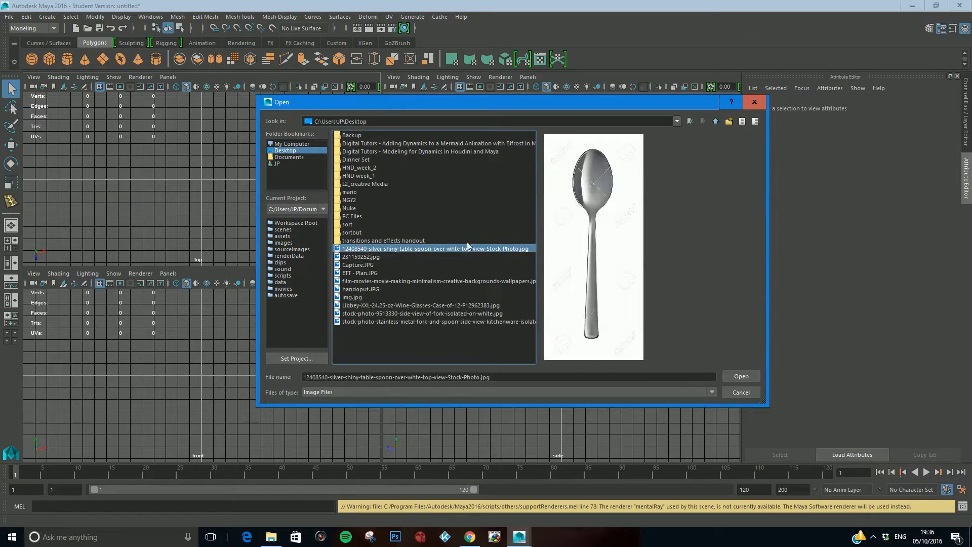
click(741, 376)
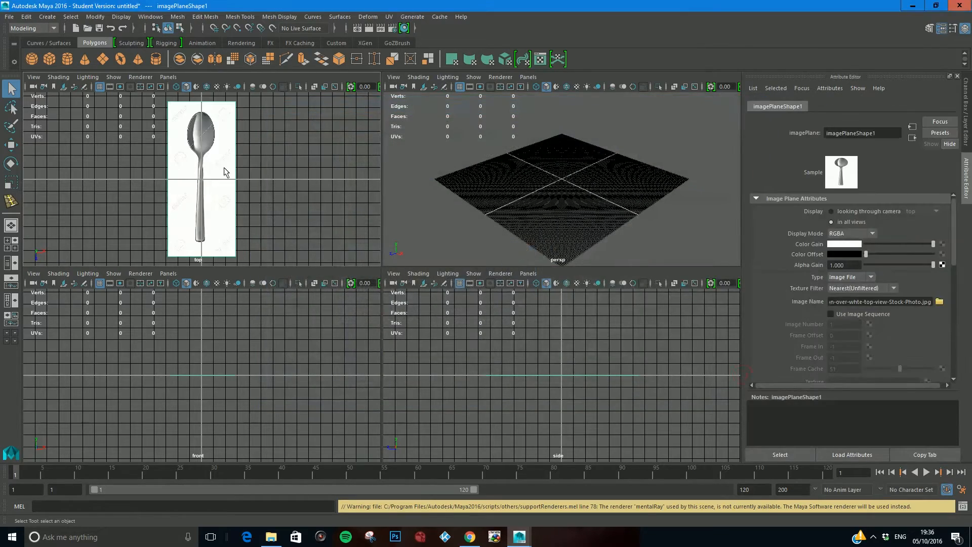
Import the Desktop stock photo of the stainless metal fork and spoon side view as an image plane in the side view.
alt+right_drag(567, 181, 871, 286)
alt+right_drag(587, 198, 481, 173)
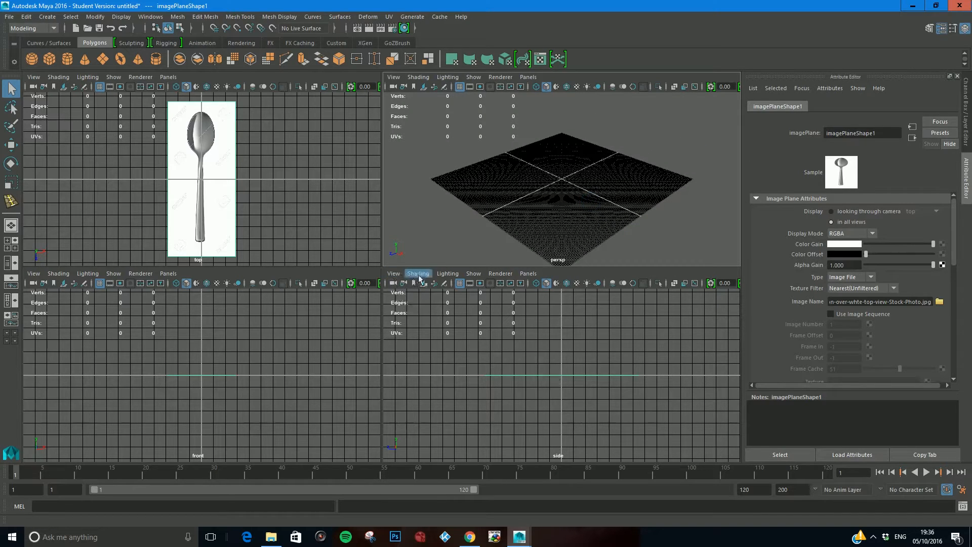
click(394, 274)
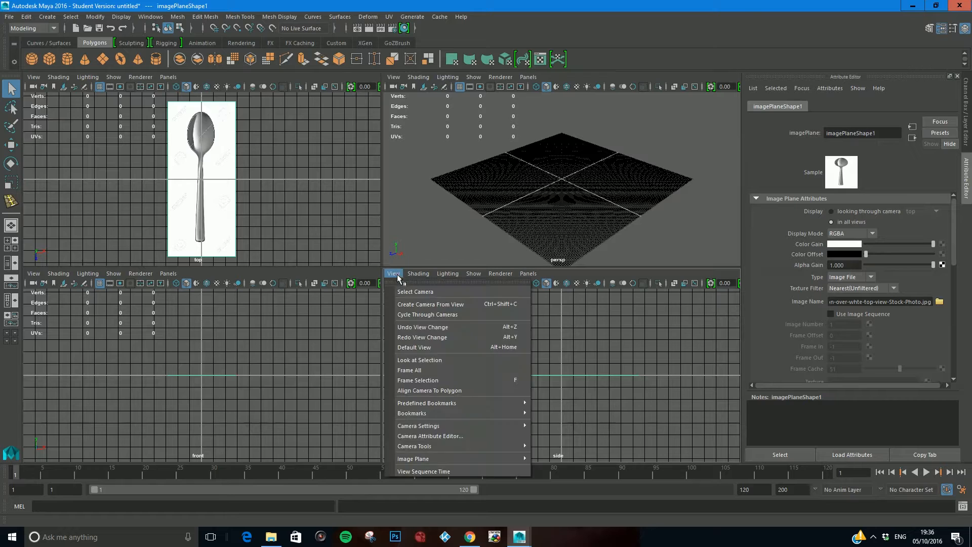
mouse_move(434, 460)
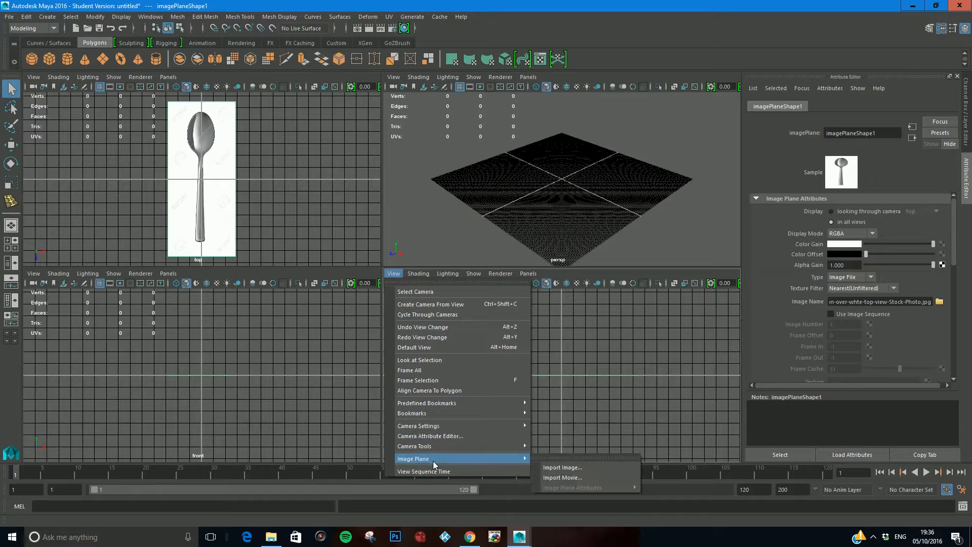
click(581, 467)
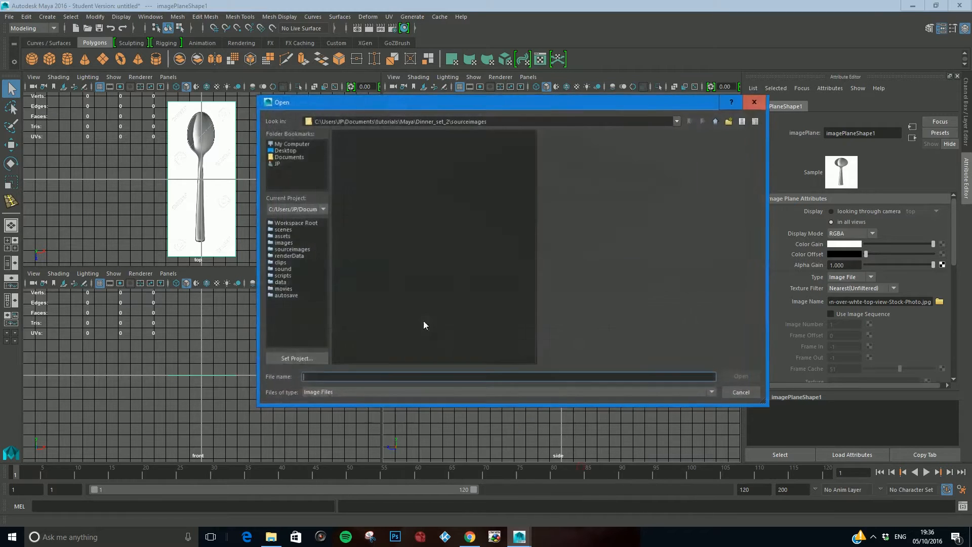
click(284, 151)
click(378, 322)
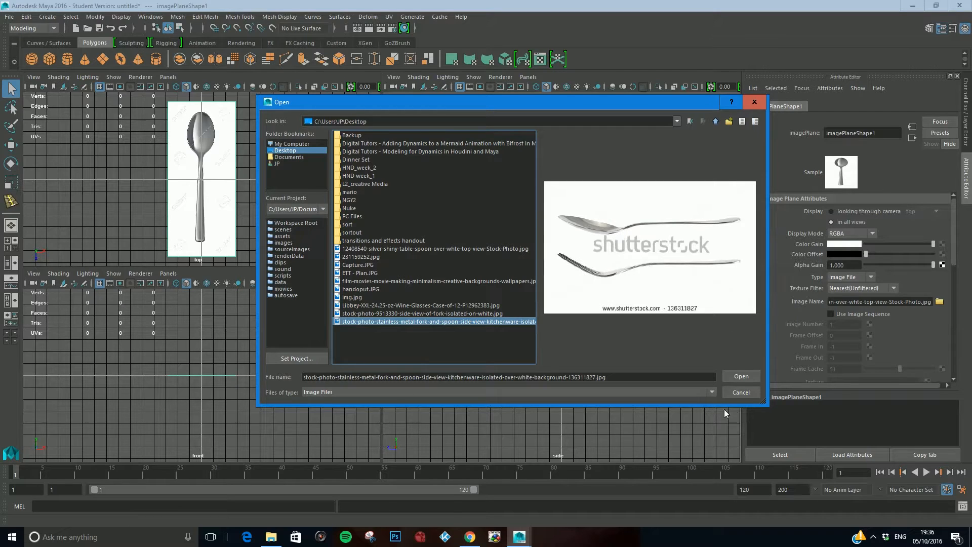
click(740, 377)
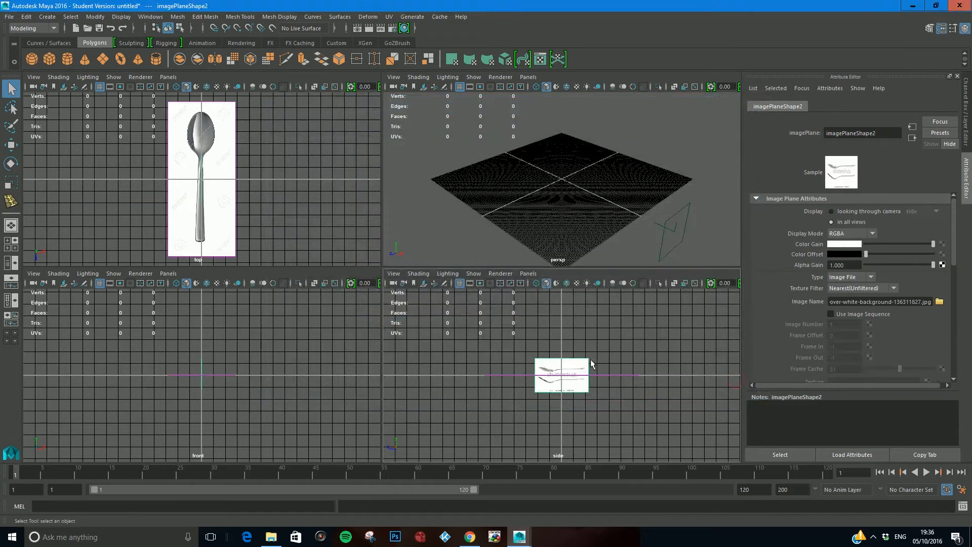
Turn on the display of image planes in the perspective view and inspect how the two spoon references line up.
click(474, 77)
click(500, 222)
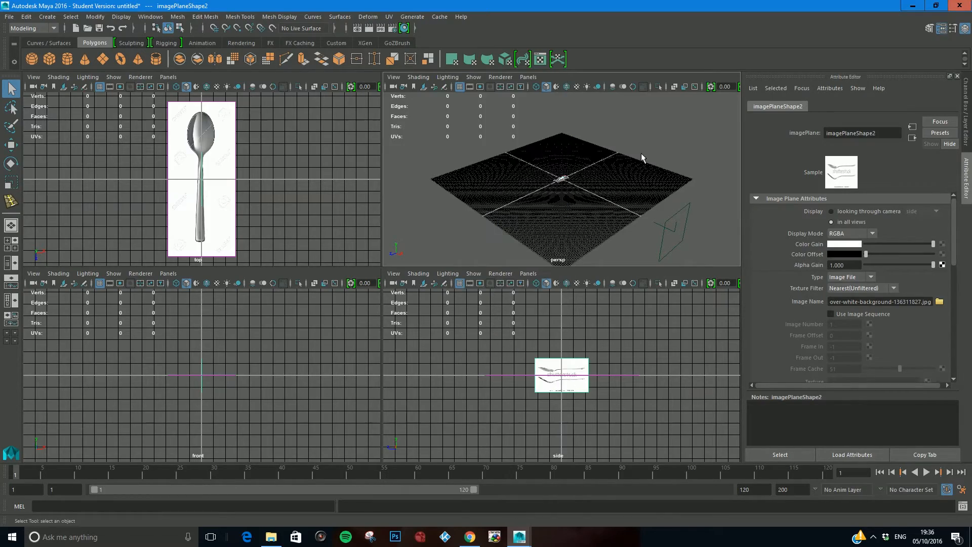
alt+right_drag(550, 192, 633, 197)
alt+drag(608, 200, 564, 228)
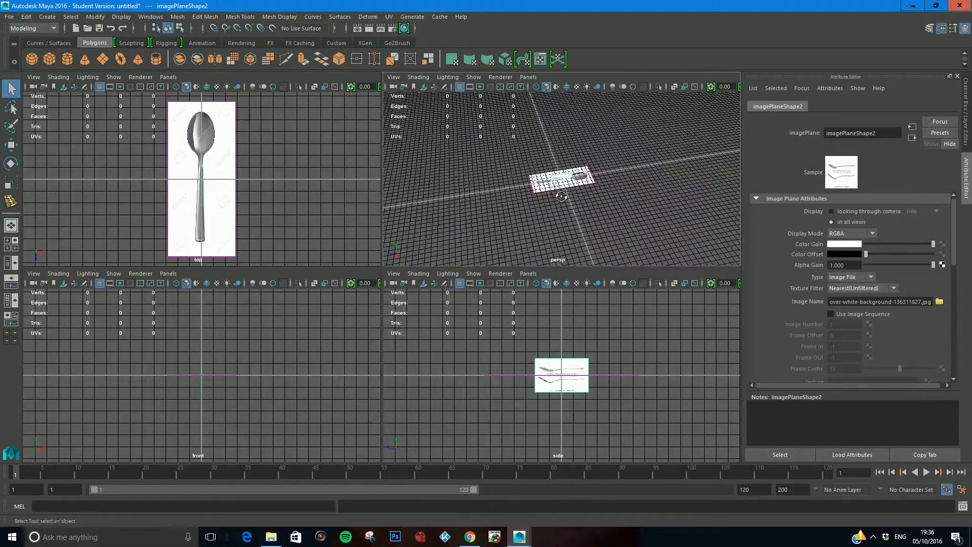
alt+right_drag(565, 228, 680, 228)
alt+drag(681, 228, 645, 230)
click(537, 211)
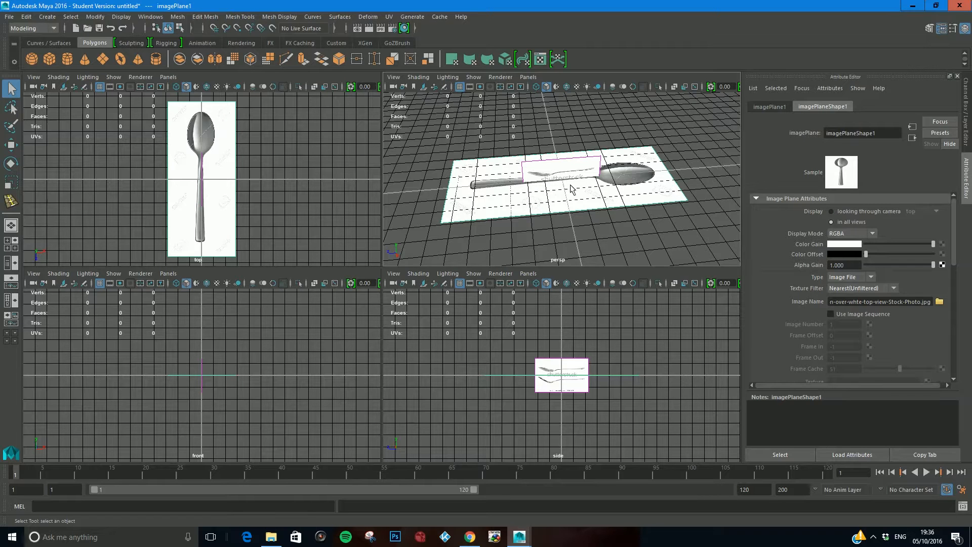
alt+drag(529, 142, 565, 198)
Rotate the side-view image plane to face the opposite direction and enlarge it so its spoon matches the top-view spoon's length.
click(534, 165)
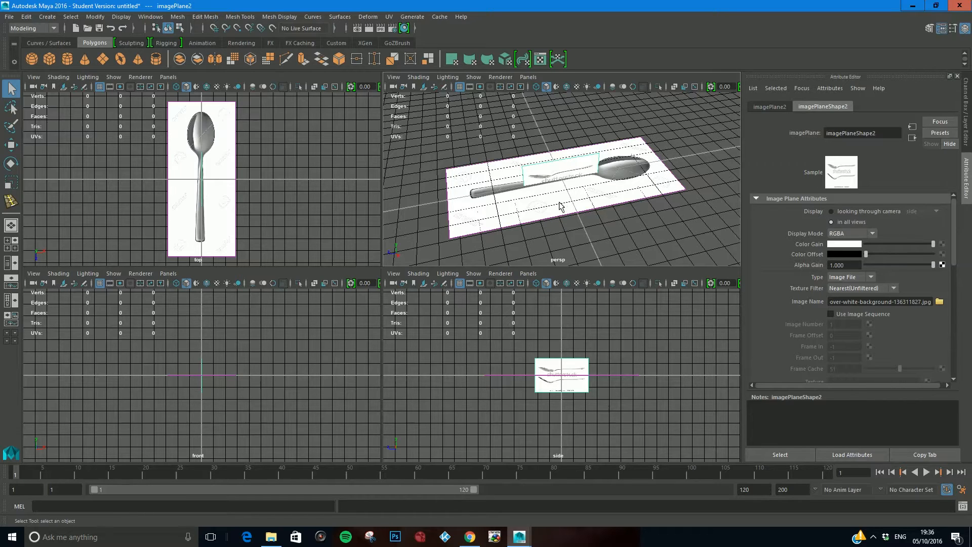
key(e)
drag(531, 190, 599, 82)
drag(560, 208, 637, 181)
click(11, 182)
Move the side-view image plane sideways to the long edge of the top-view image plane.
key(w)
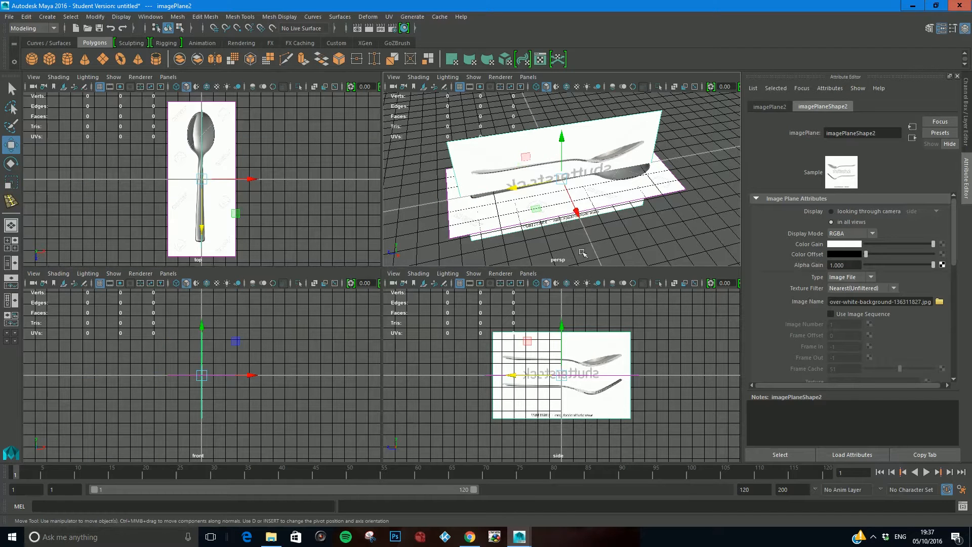
drag(580, 215, 611, 207)
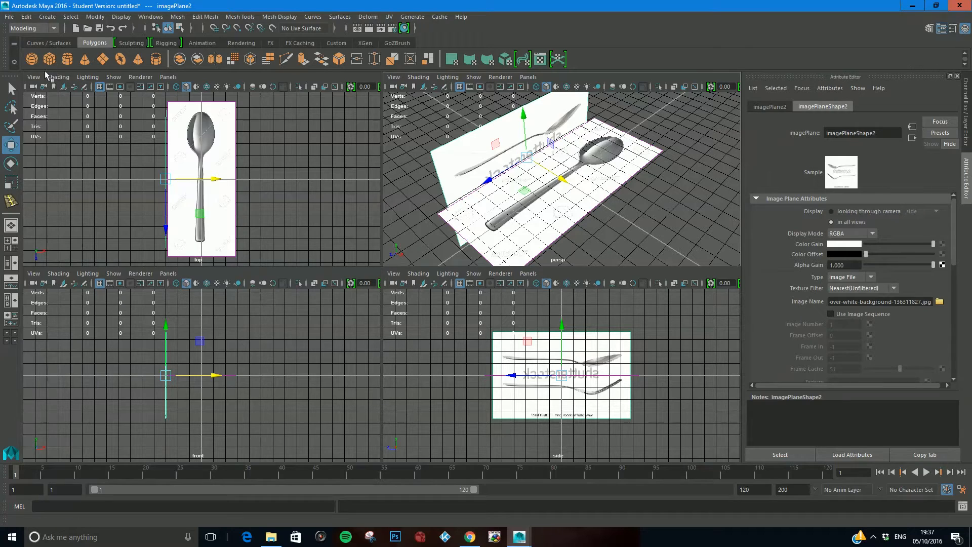
Create a polygon sphere and place it over the spoon's bowl, raised to the height of the bowl in the side reference.
click(32, 60)
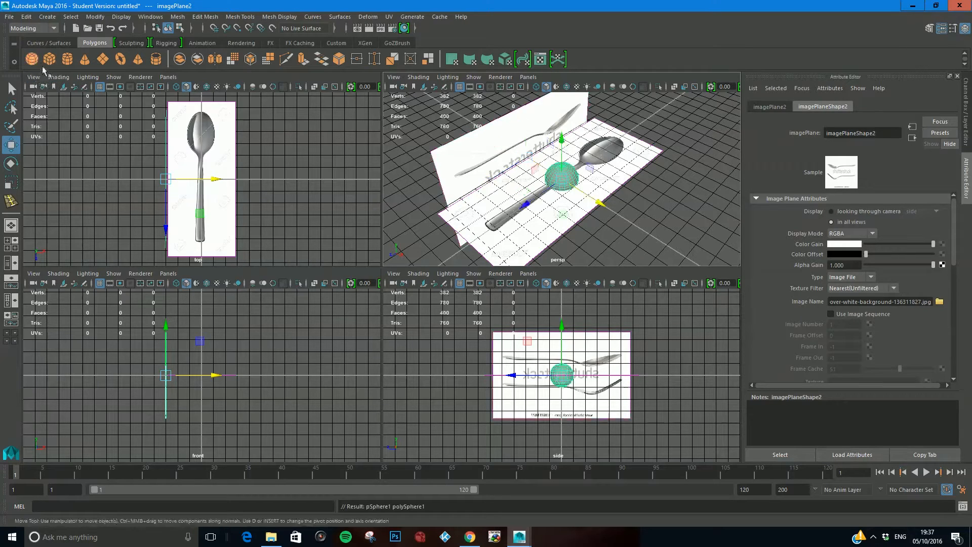
drag(202, 231, 519, 166)
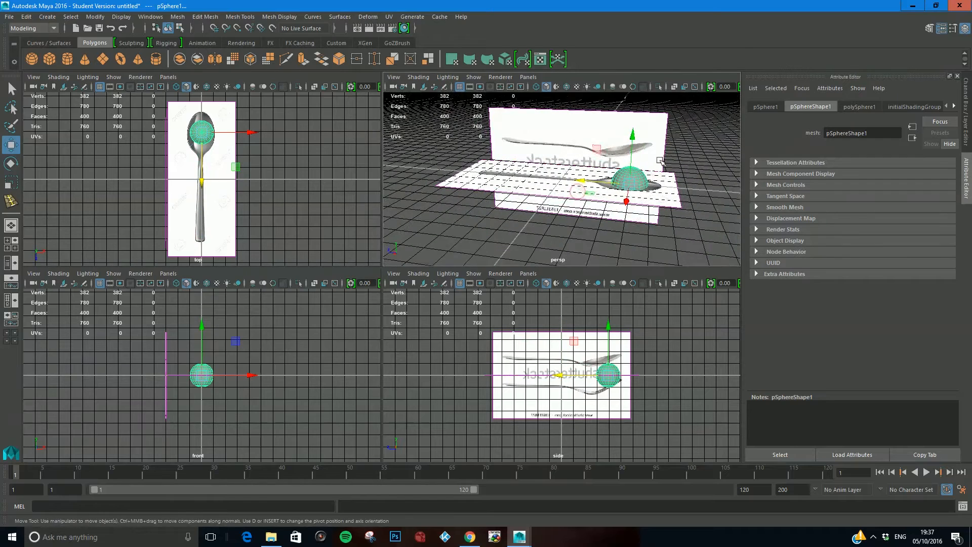
drag(633, 133, 632, 100)
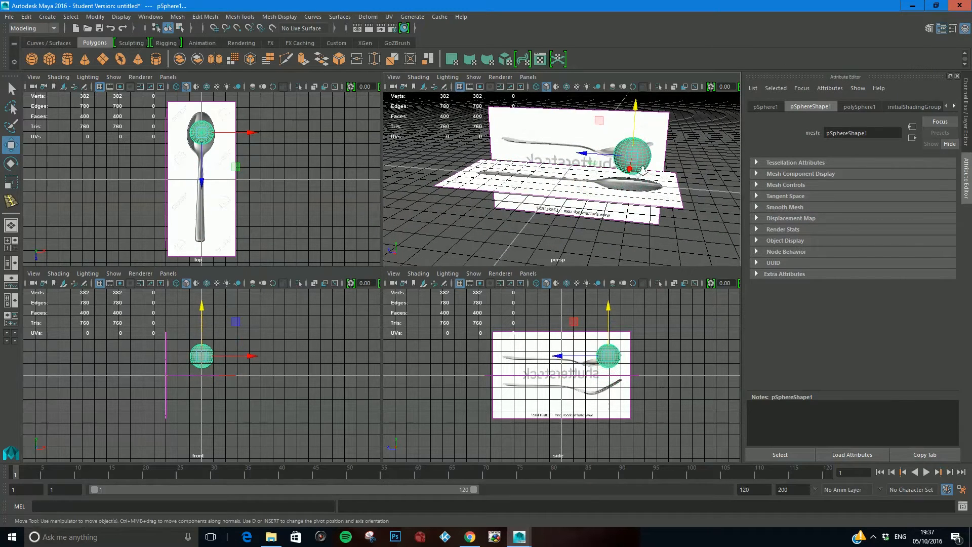
Delete the faces of the sphere's upper half in the side view, leaving a hemisphere for the spoon's bowl.
key(space)
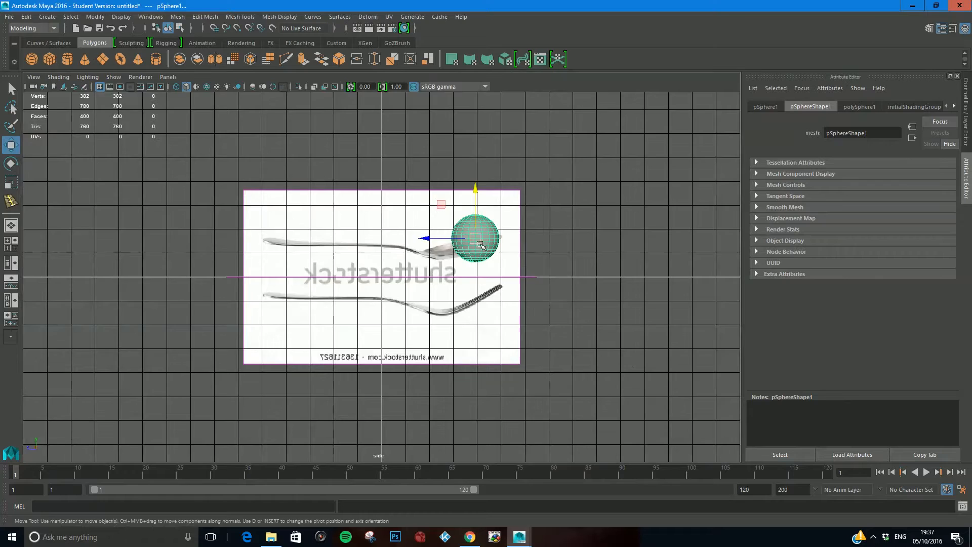
scroll(557, 243, up, 3)
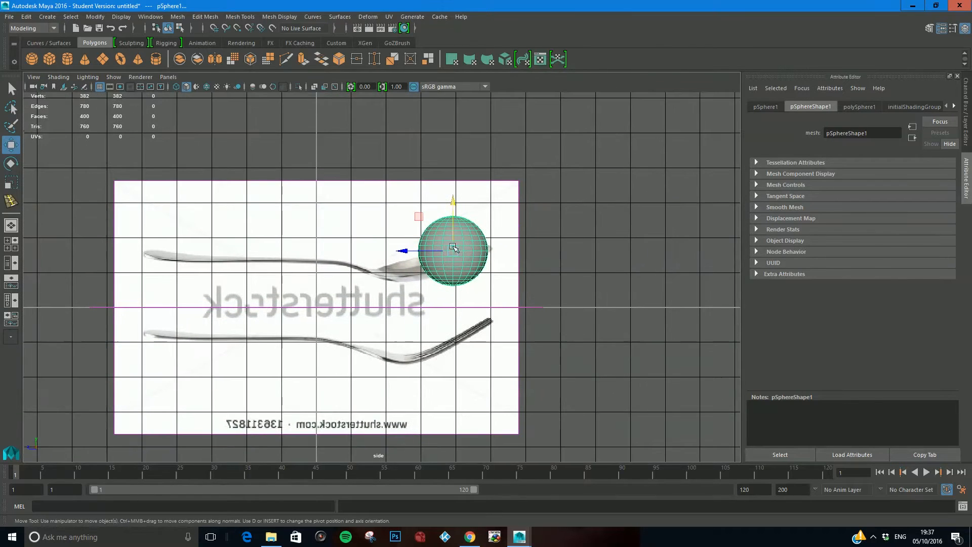
scroll(453, 248, up, 5)
right_drag(402, 232, 403, 260)
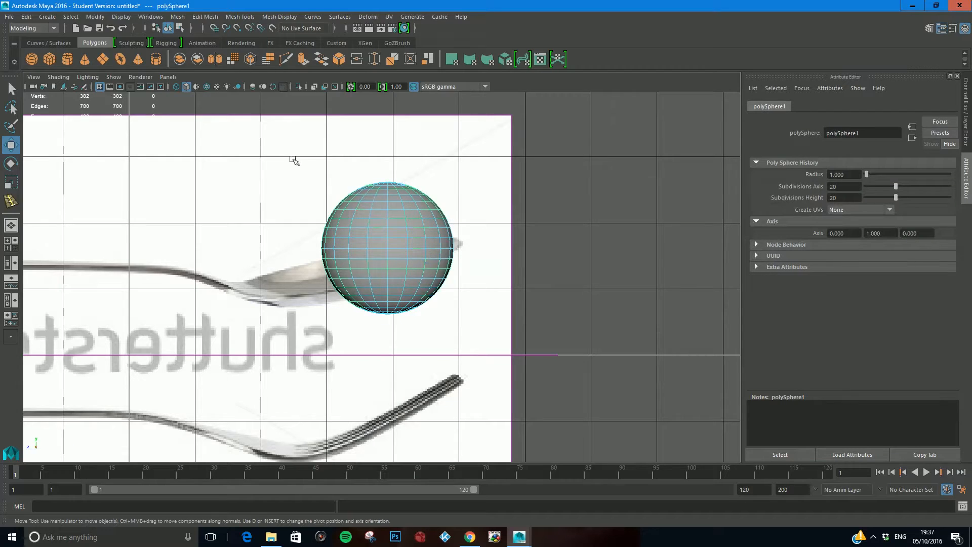
drag(283, 157, 484, 243)
key(Delete)
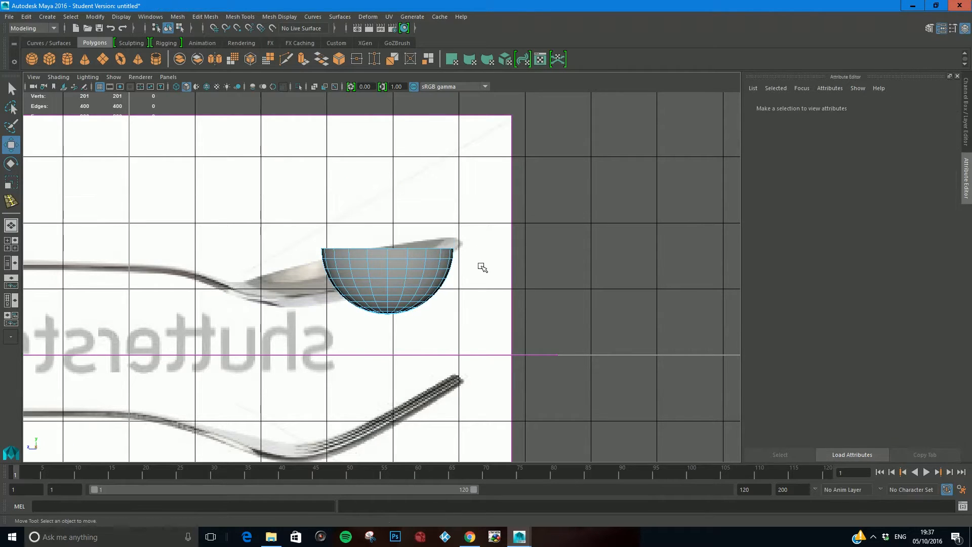
Scale the hemisphere to about 1.15 in X and 1.78 in Z and shift it to fit the bowl outline in the top view.
key(space)
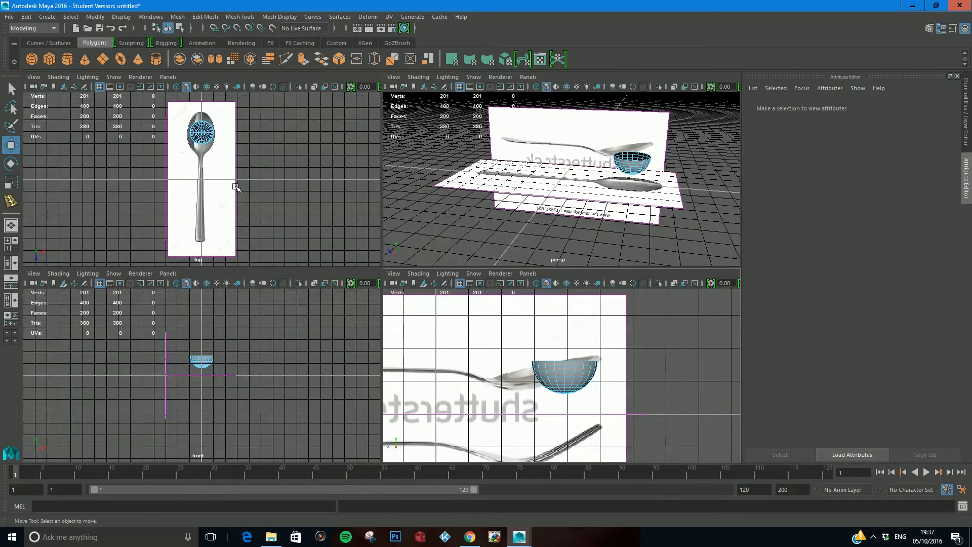
key(space)
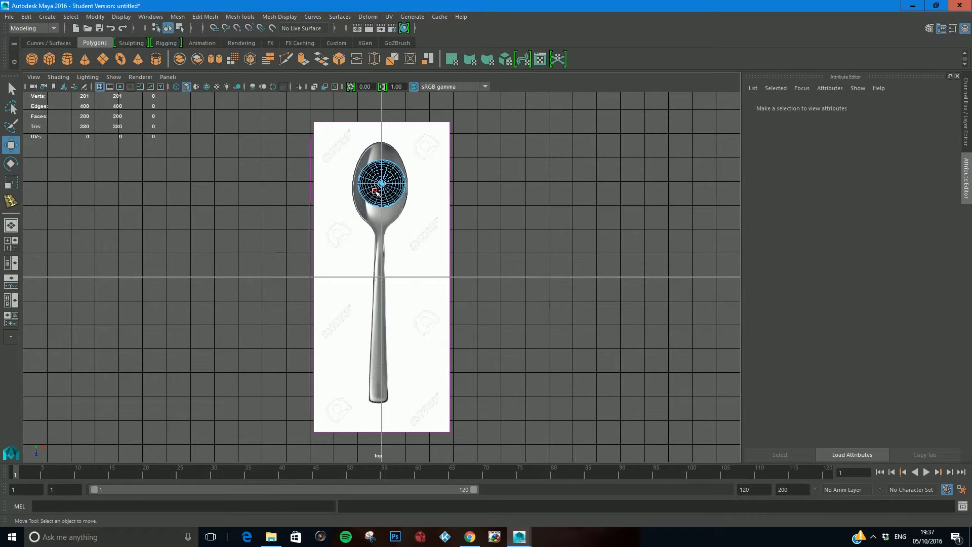
scroll(421, 197, up, 5)
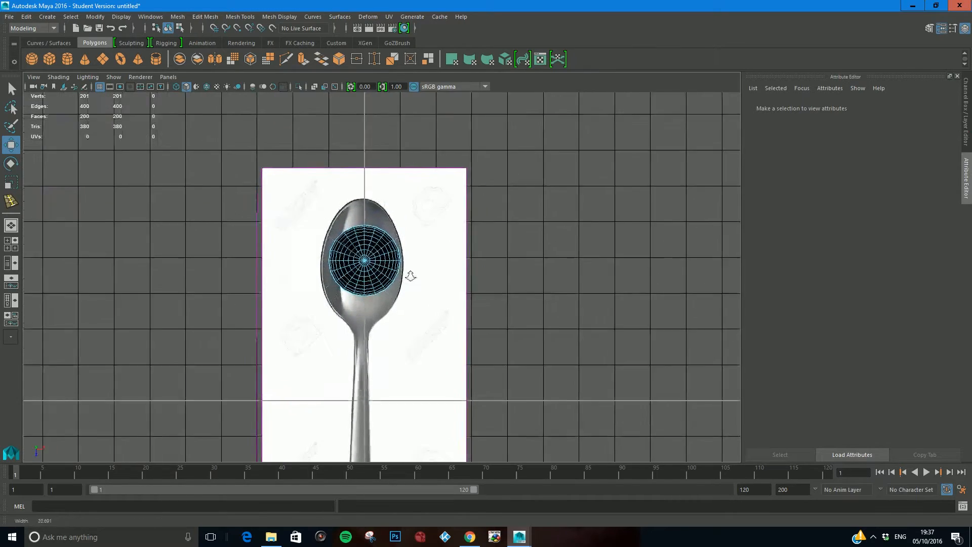
right_drag(370, 258, 407, 242)
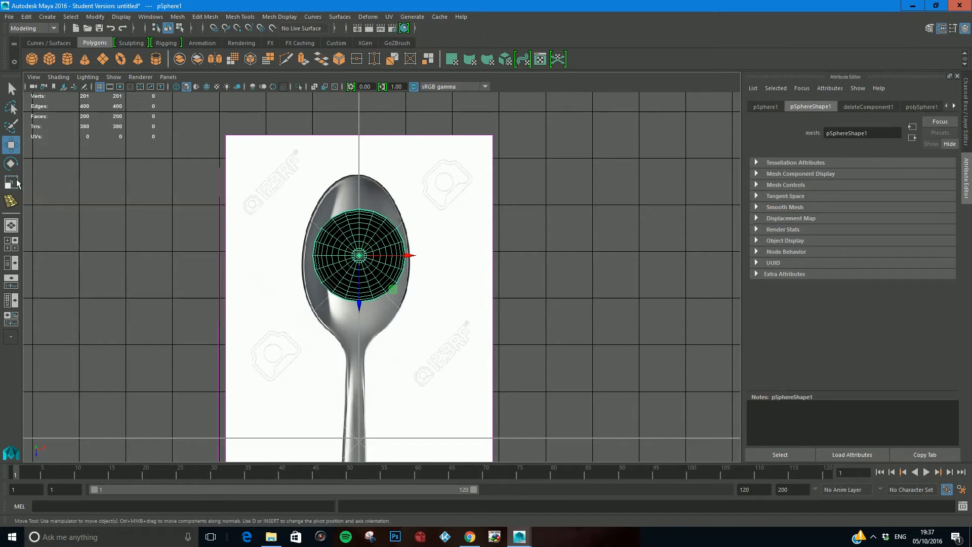
key(r)
drag(360, 302, 371, 335)
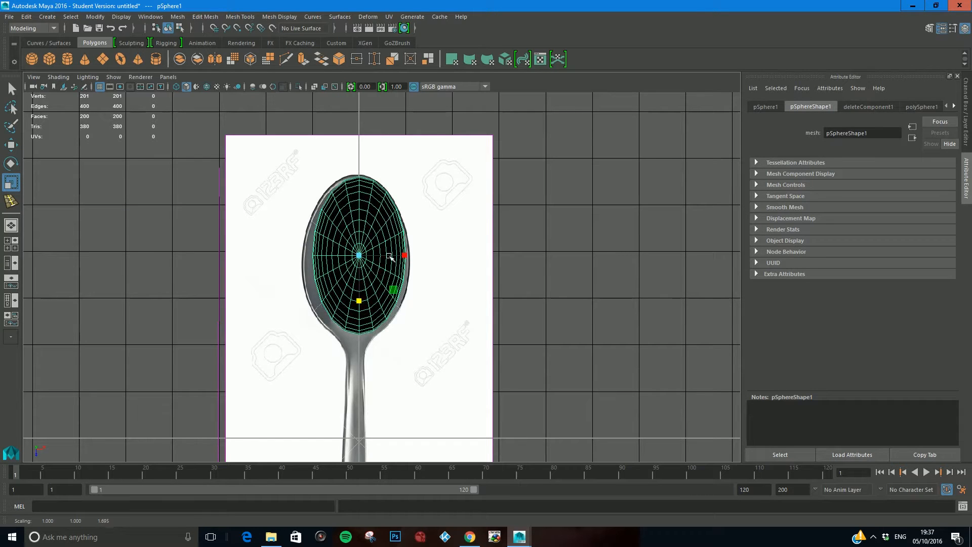
key(w)
drag(393, 292, 355, 307)
key(r)
drag(401, 258, 408, 261)
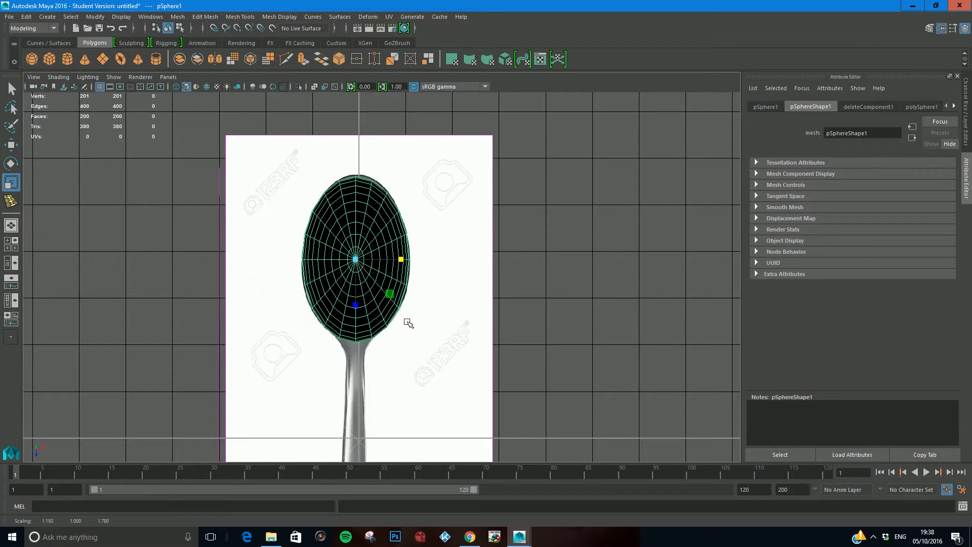
Flatten the hemisphere to about 0.6 in Y to match the bowl's depth in the side reference.
key(space)
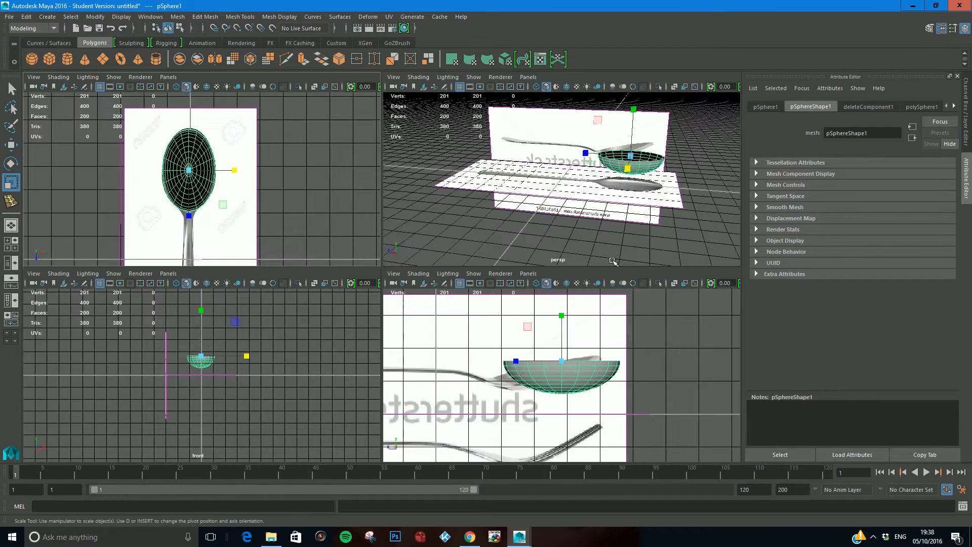
alt+drag(651, 183, 595, 205)
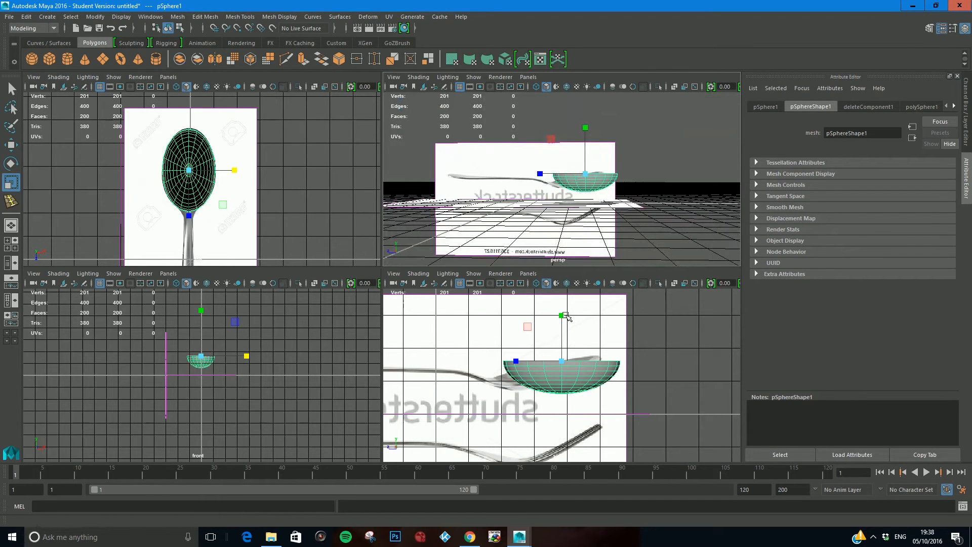
drag(562, 314, 564, 334)
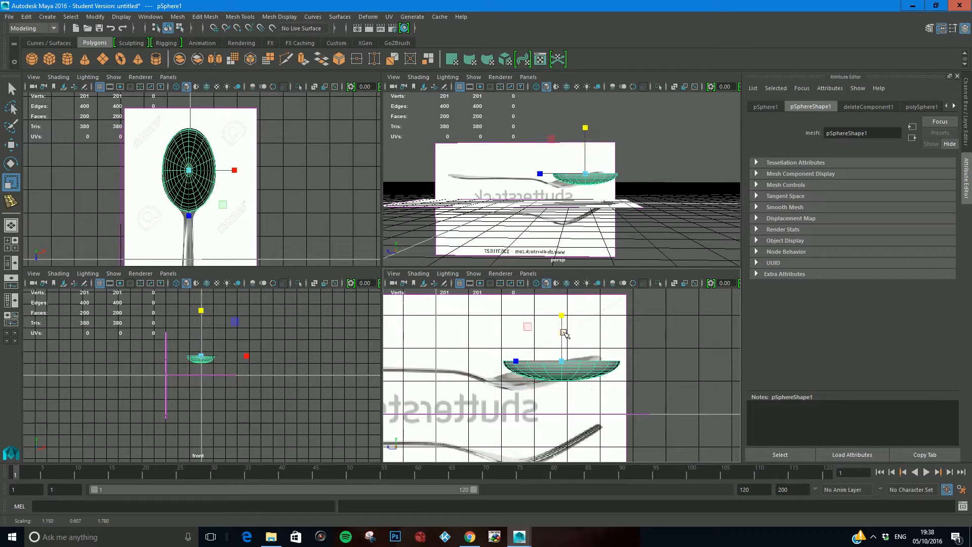
Rotate the hemisphere in the side view to match the tilt of the spoon's bowl in the reference.
alt+drag(598, 151, 605, 236)
alt+right_drag(605, 235, 661, 283)
alt+middle_drag(631, 221, 596, 155)
key(space)
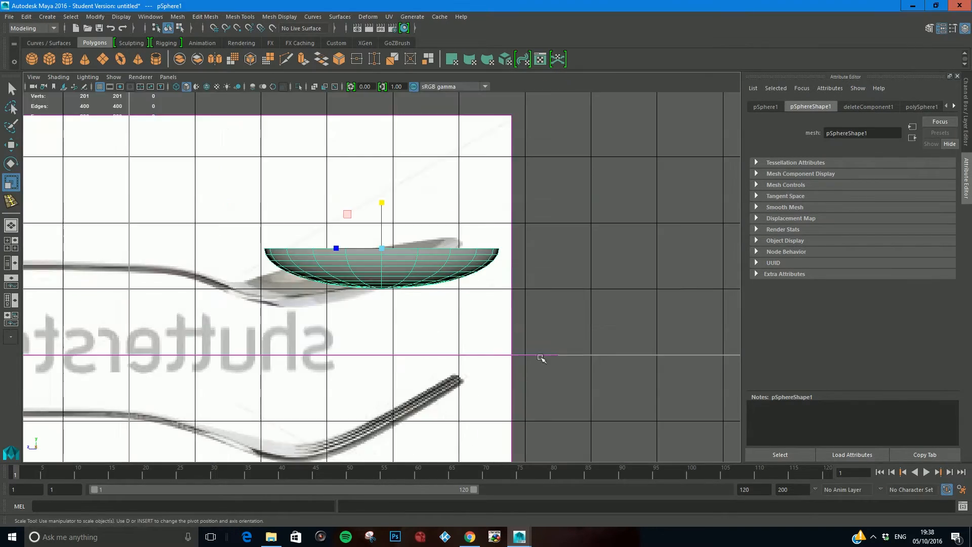
key(e)
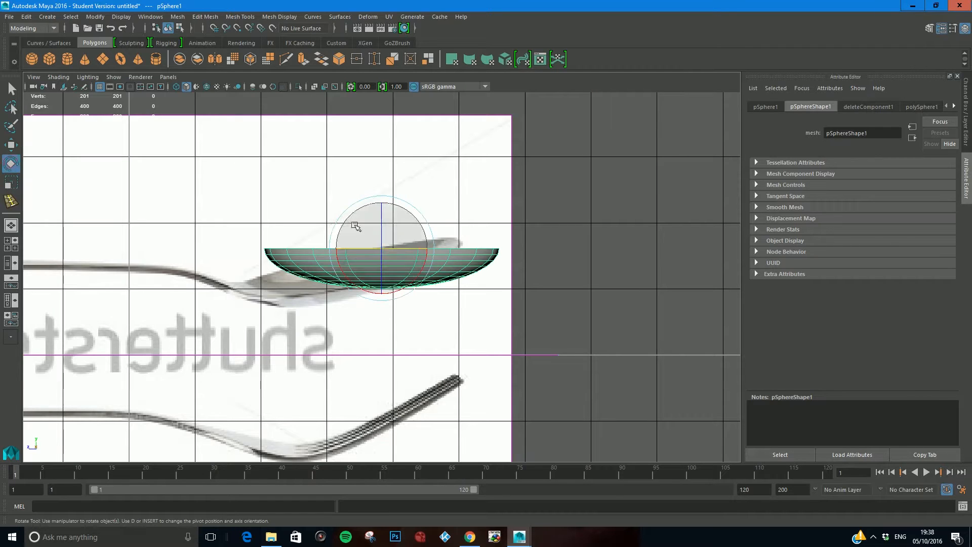
drag(336, 252, 346, 266)
Move the tilted hemisphere onto the spoon's bowl in the side reference image.
key(w)
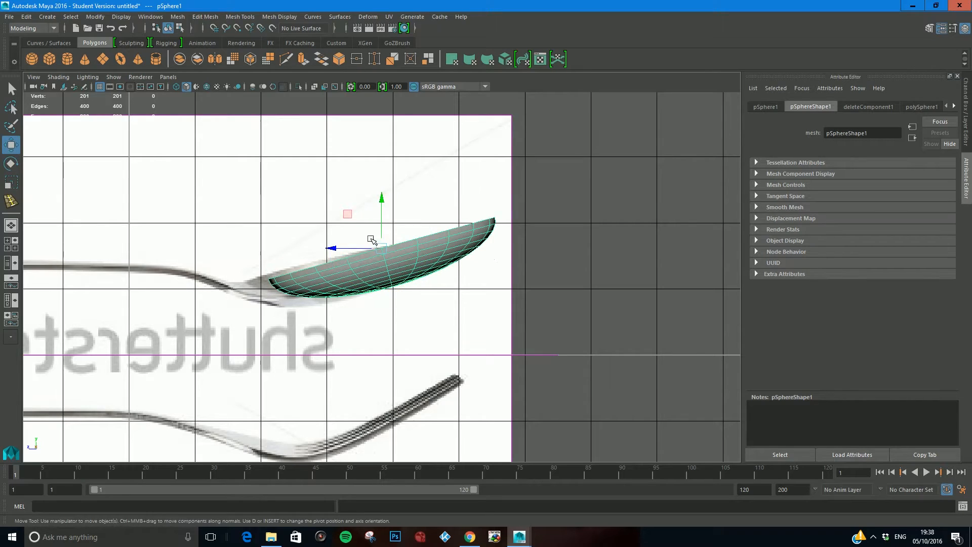
drag(350, 215, 322, 220)
key(e)
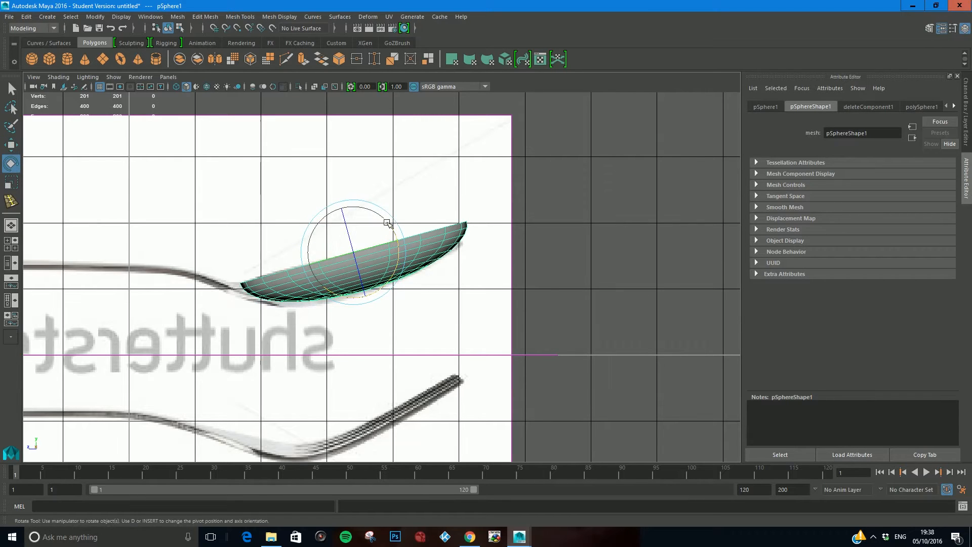
key(w)
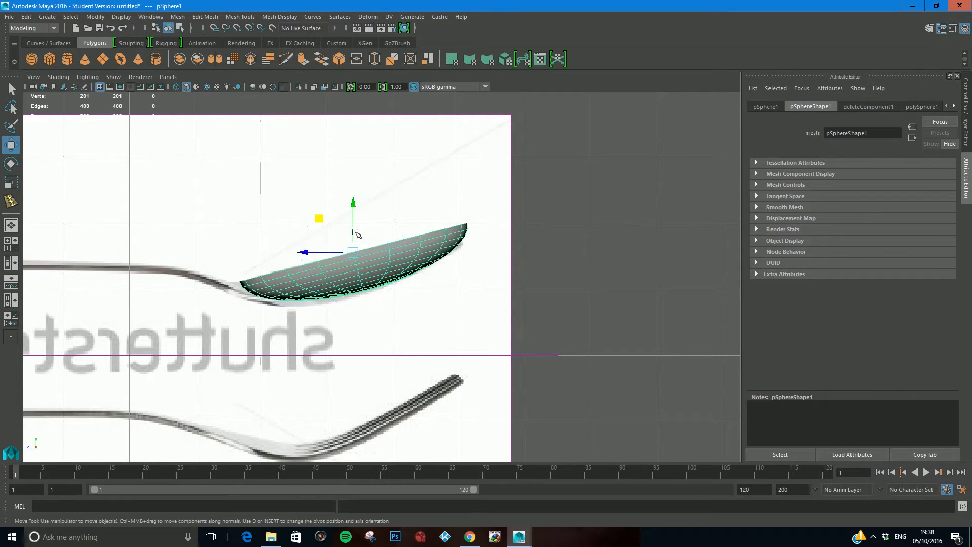
drag(323, 221, 319, 221)
Move the top-view reference image about 0.52 in Z so its bowl lines up with the hemisphere.
key(space)
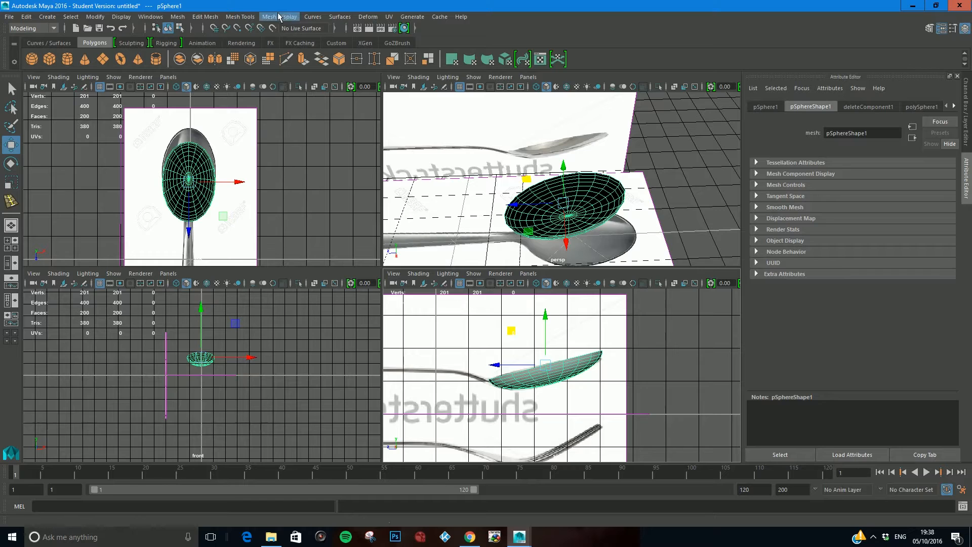
click(239, 110)
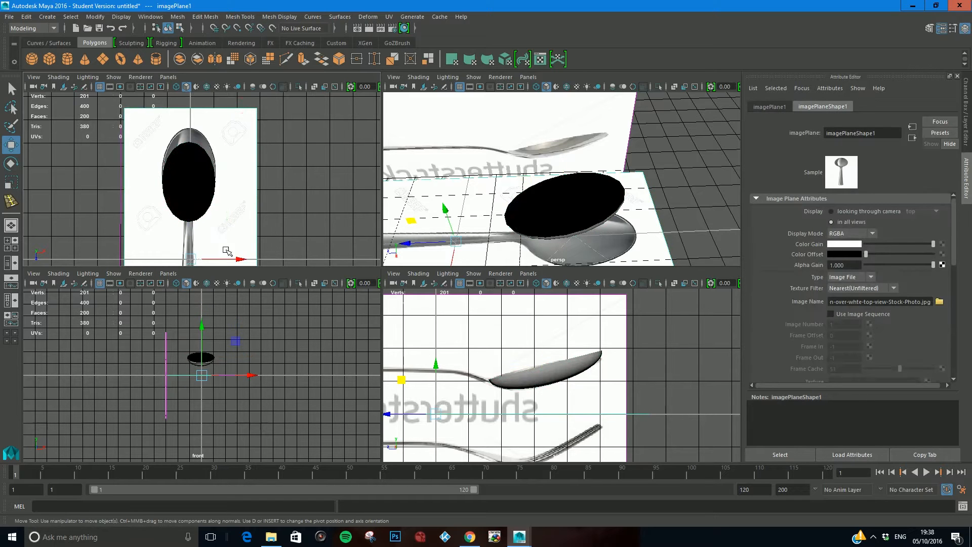
drag(412, 243, 395, 246)
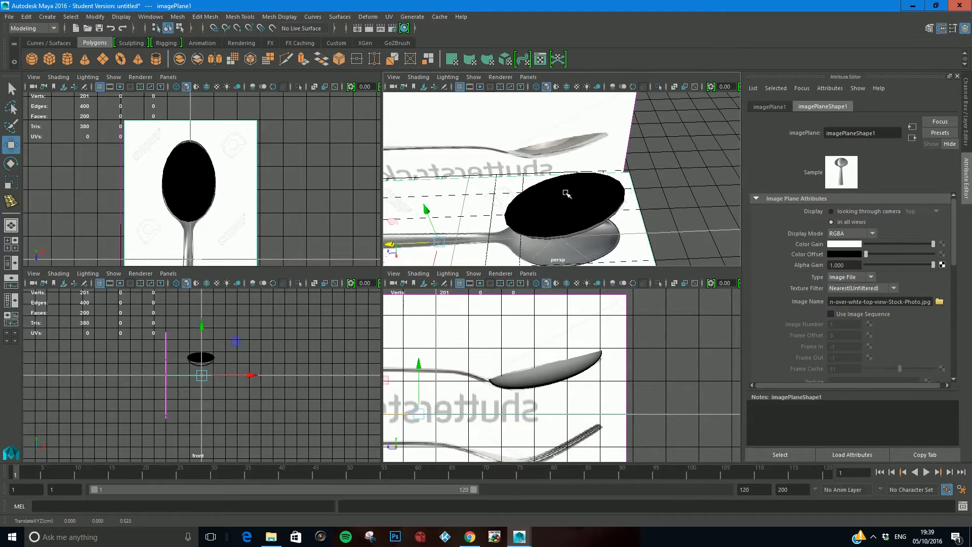
Extrude the whole hemisphere with a thickness of 0.05 to give the bowl a solid wall.
key(space)
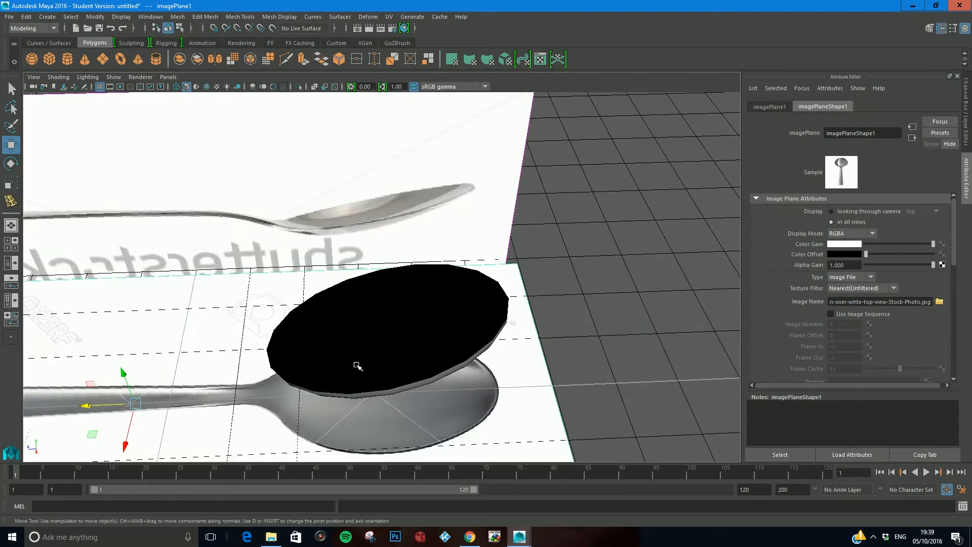
alt+drag(385, 369, 381, 330)
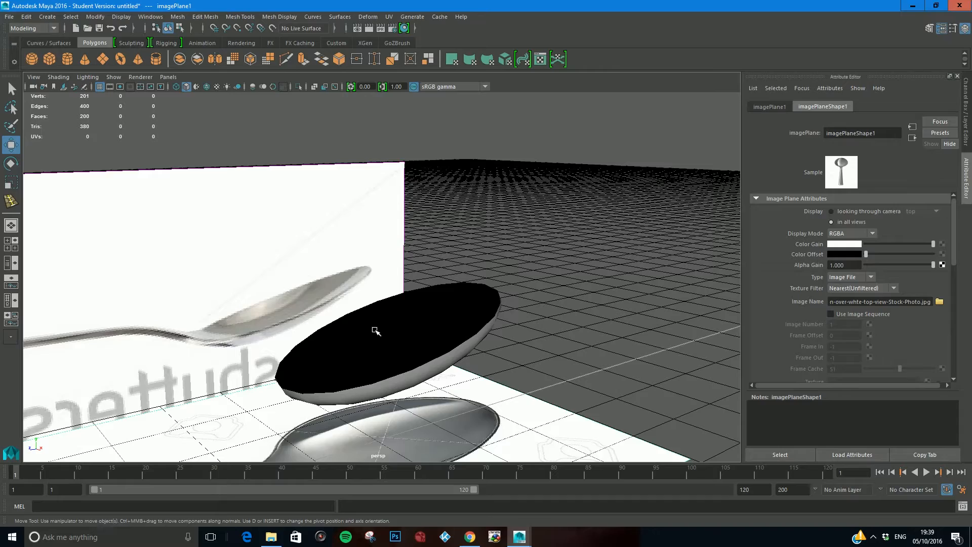
alt+drag(327, 325, 318, 389)
click(329, 377)
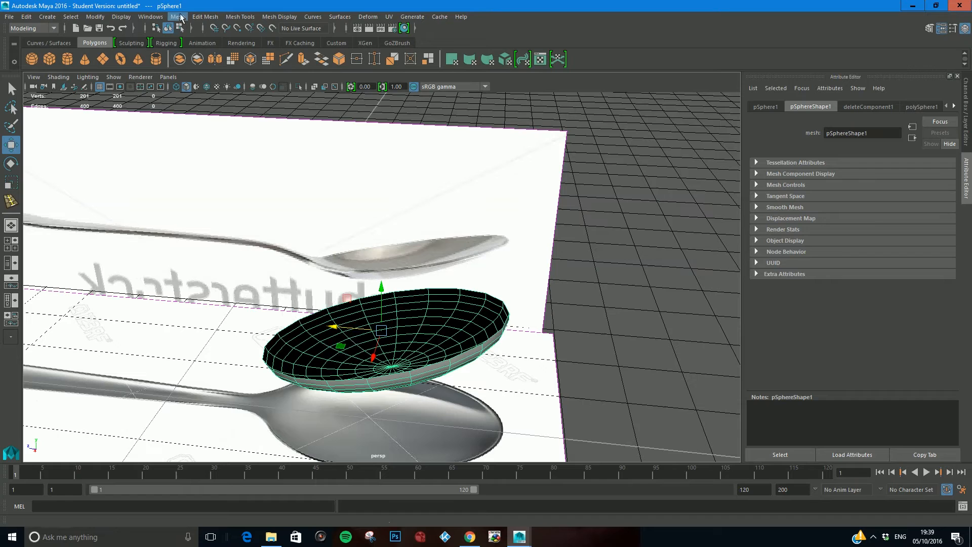
click(180, 17)
mouse_move(201, 18)
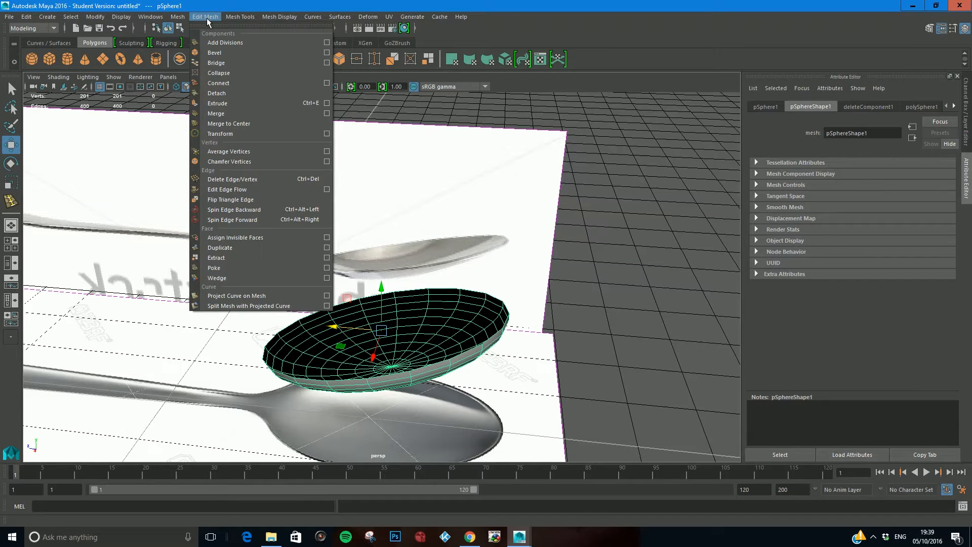
click(218, 104)
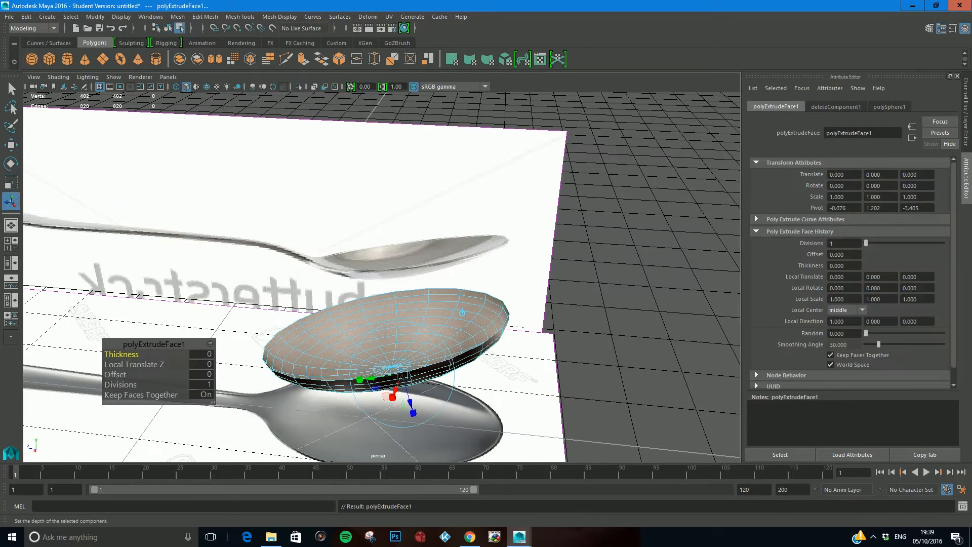
drag(133, 354, 135, 354)
click(208, 354)
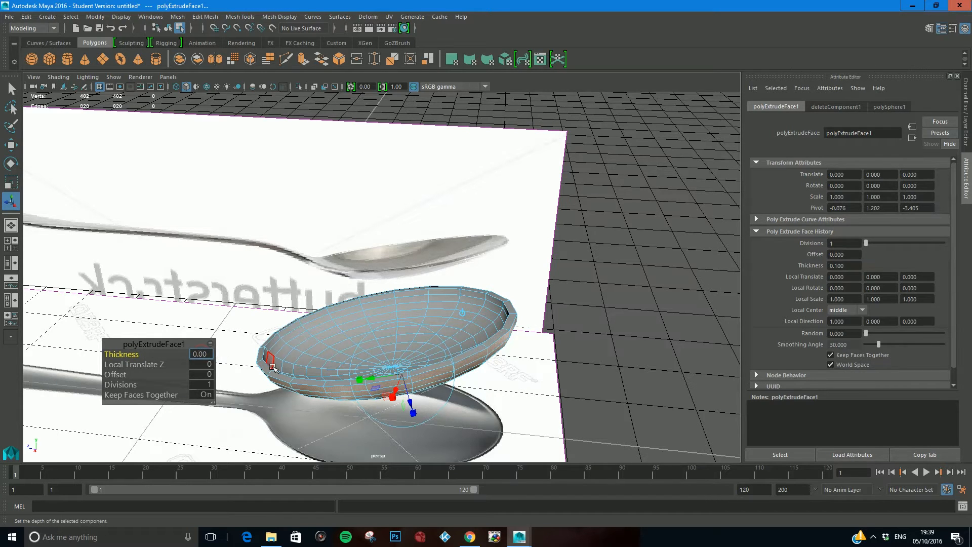
text(0.050)
key(Return)
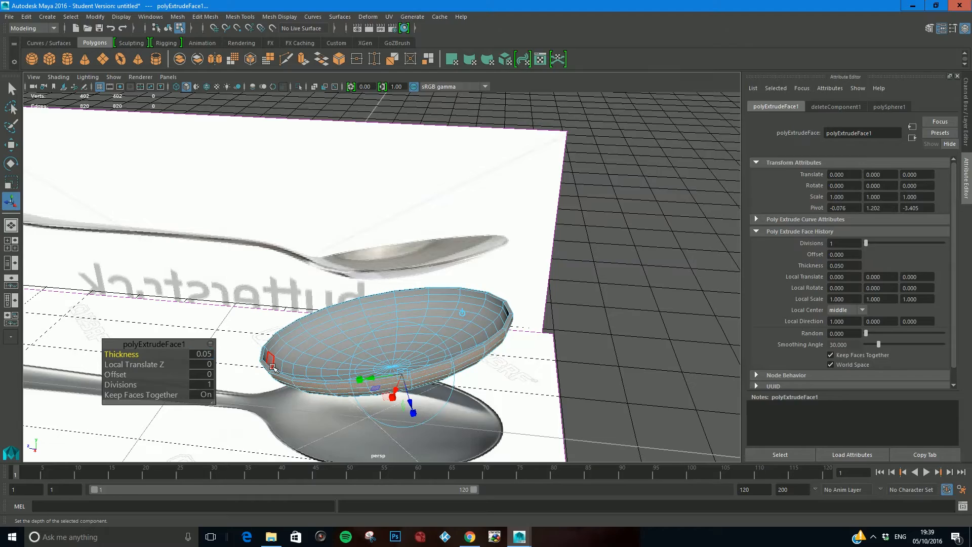
Select the four outer faces at the handle end of the bowl and apply Extrude to them.
alt+drag(301, 413, 295, 390)
alt+drag(263, 350, 384, 372)
click(383, 372)
click(407, 377)
shift+click(409, 376)
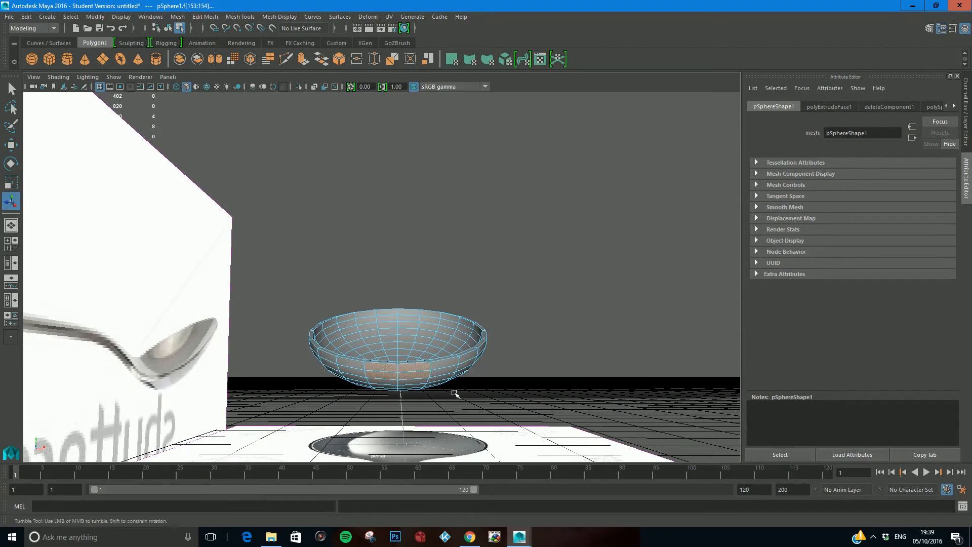
alt+drag(457, 393, 362, 421)
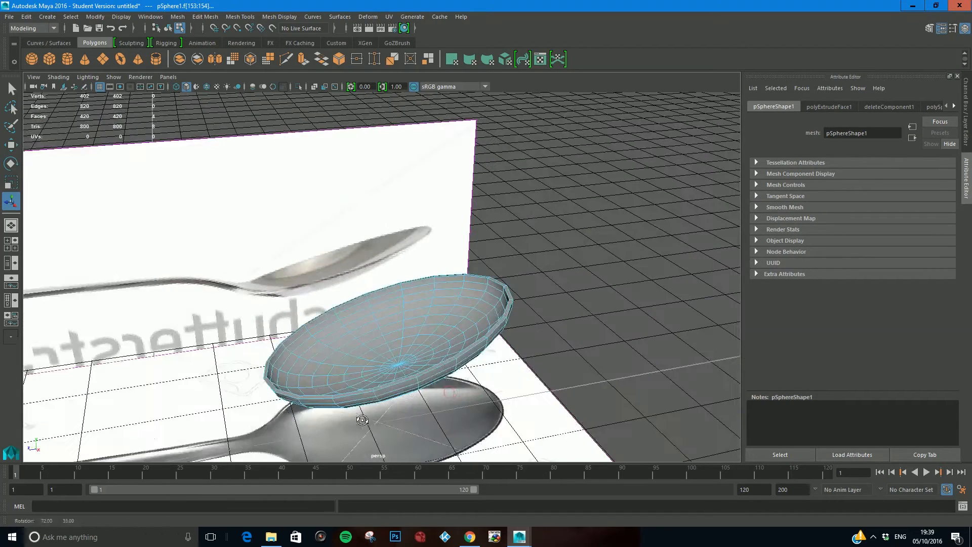
click(212, 19)
click(216, 107)
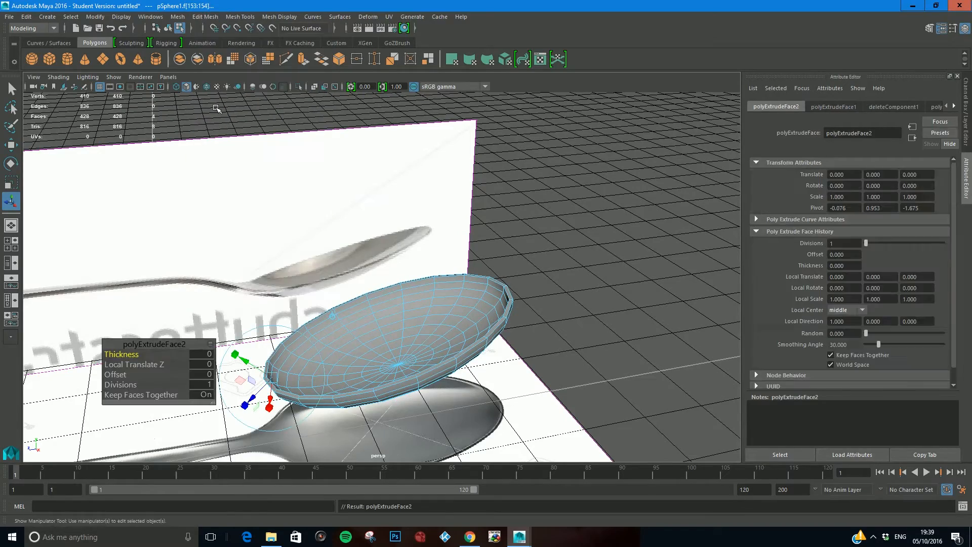
Try to grow the handle from the selected faces with an extrusion thickness of about 2.2, and undo it.
alt+middle_drag(319, 263, 448, 167)
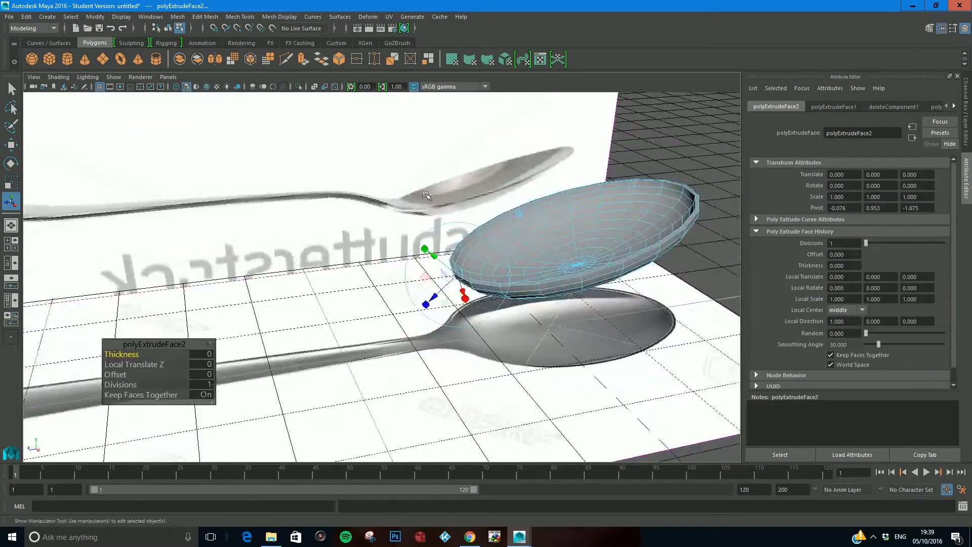
alt+drag(375, 197, 425, 194)
drag(122, 355, 140, 355)
alt+drag(357, 340, 327, 304)
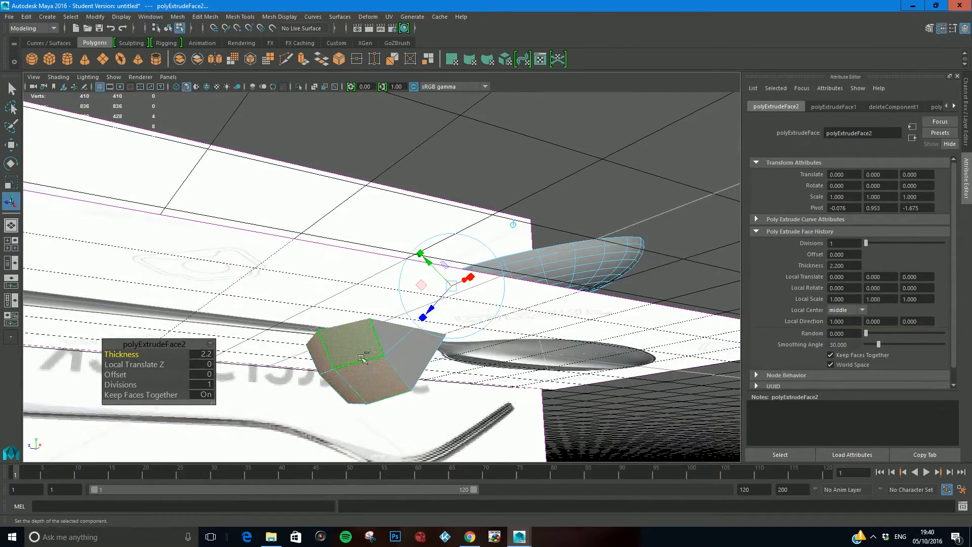
key(ctrl+z)
Align the extrude manipulator with the world axes and pull the faces about 2.25 in Z to start the handle.
alt+drag(391, 282, 499, 222)
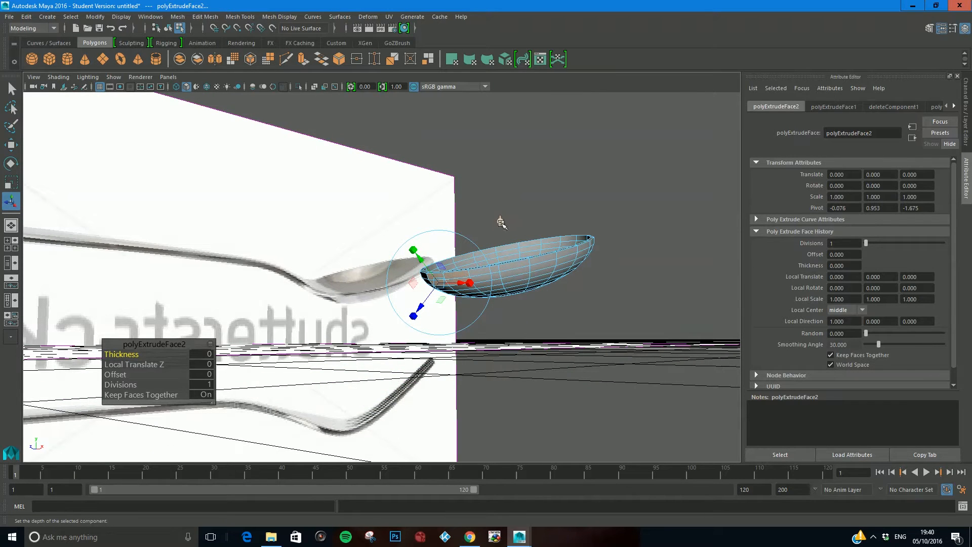
click(501, 222)
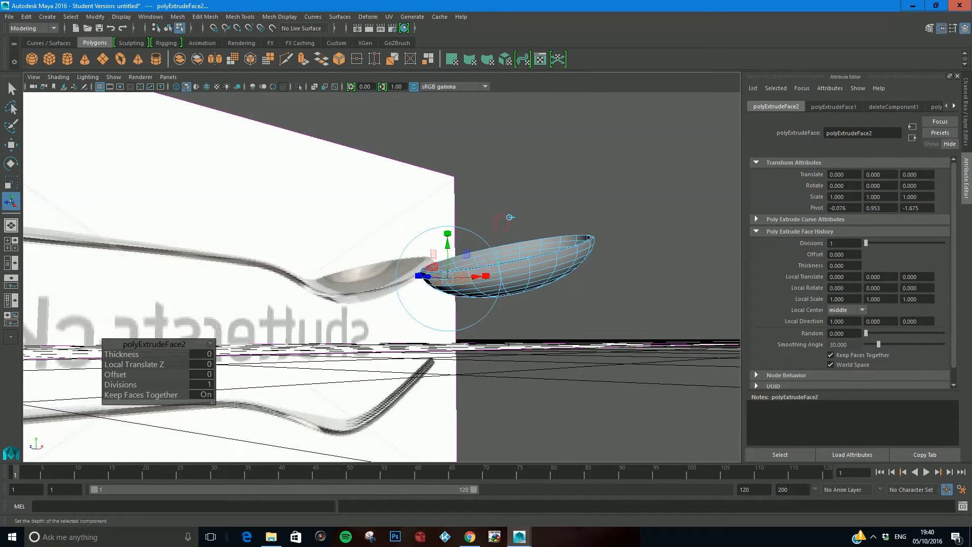
drag(118, 353, 124, 353)
key(ctrl+z)
alt+drag(426, 280, 266, 313)
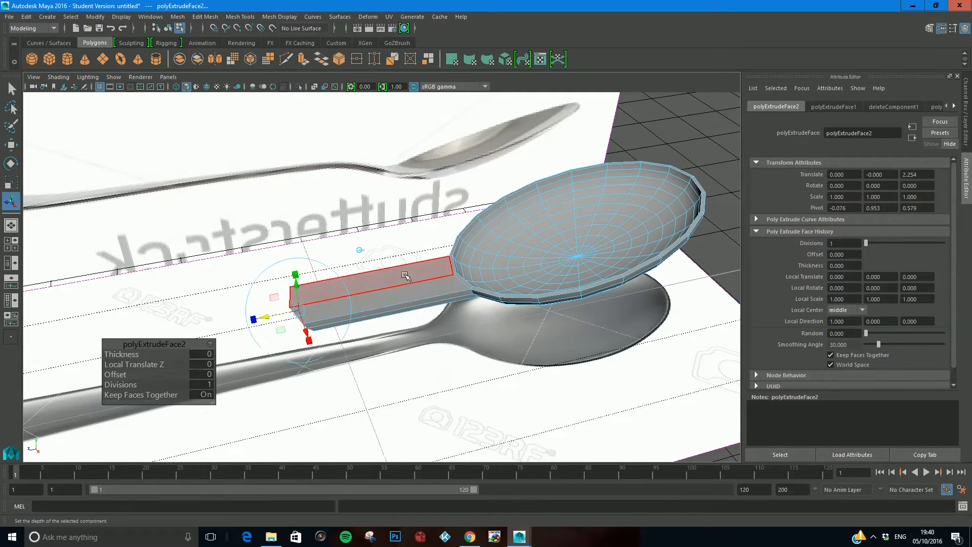
Lengthen the handle extrusion to about 7.29 in Z, up to the reference handle's end in the top view, and return to object mode.
key(space)
alt+middle_drag(243, 221, 263, 100)
drag(183, 150, 108, 175)
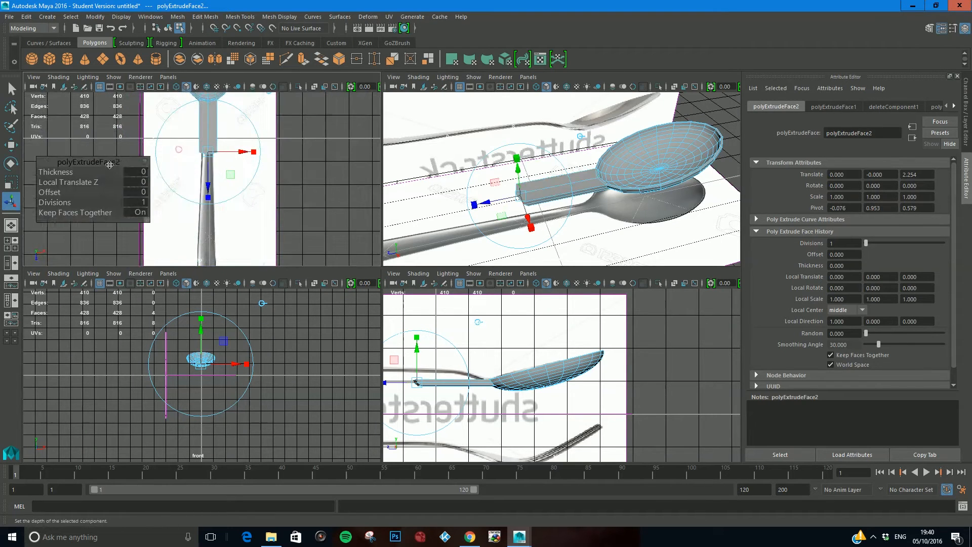
drag(209, 196, 202, 272)
alt+middle_drag(266, 230, 277, 143)
drag(217, 189, 214, 225)
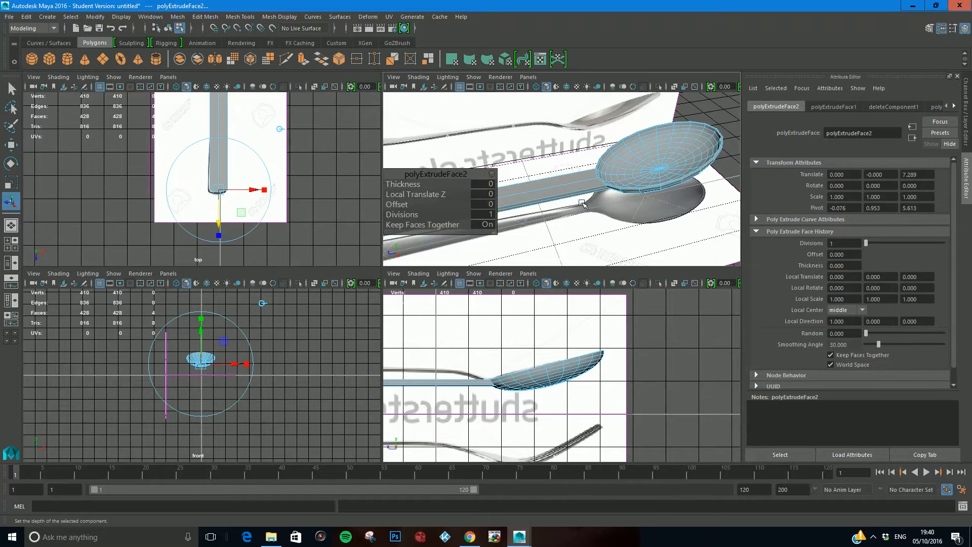
right_drag(581, 158, 580, 165)
click(664, 151)
right_drag(665, 149, 688, 134)
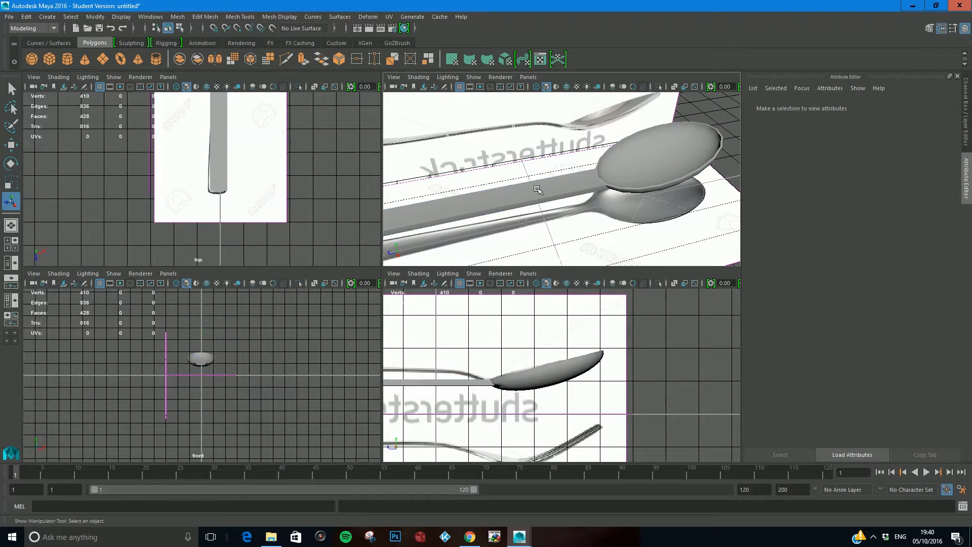
Insert 4 evenly spaced edge loops across the handle, using Insert Edge Loop with the Multiple edge loops option.
scroll(541, 173, up, 3)
alt+middle_drag(231, 167, 233, 198)
click(200, 19)
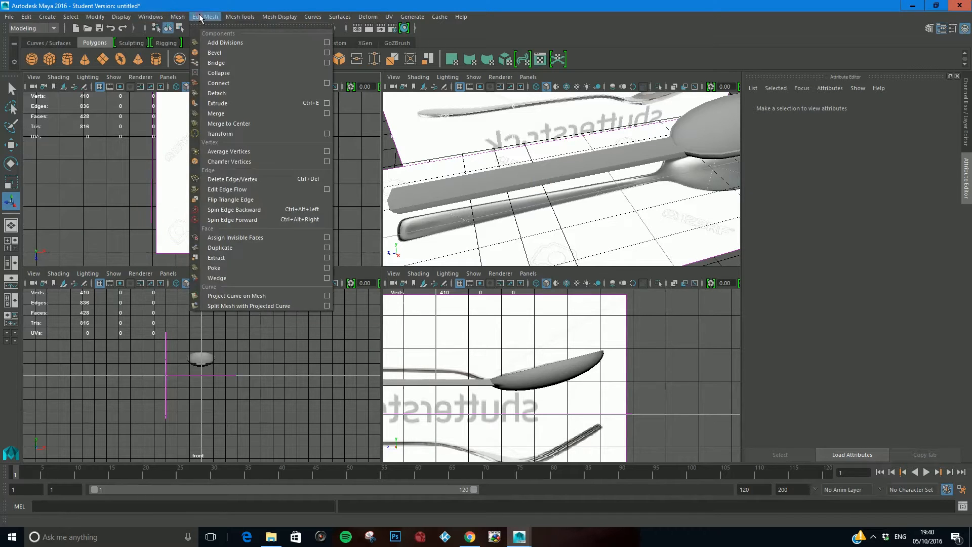
mouse_move(243, 19)
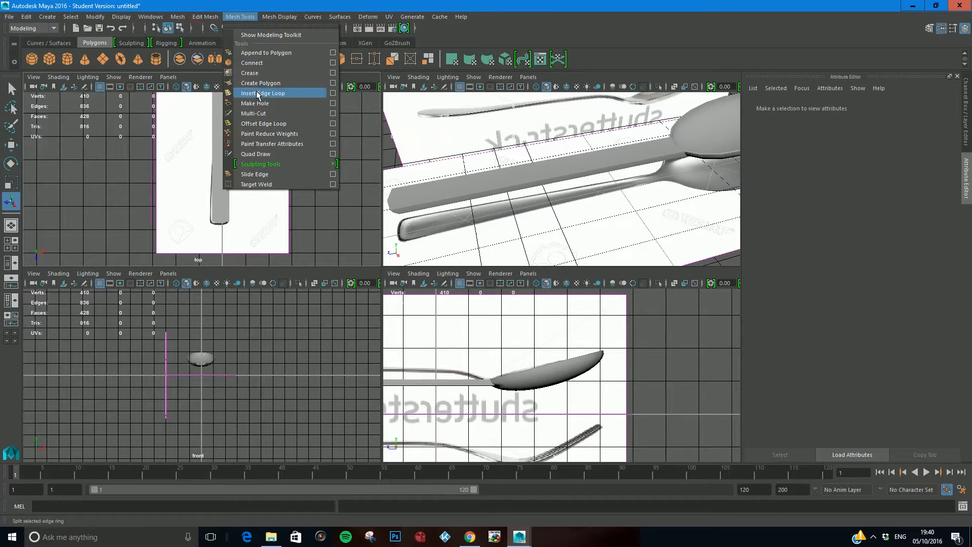
click(332, 93)
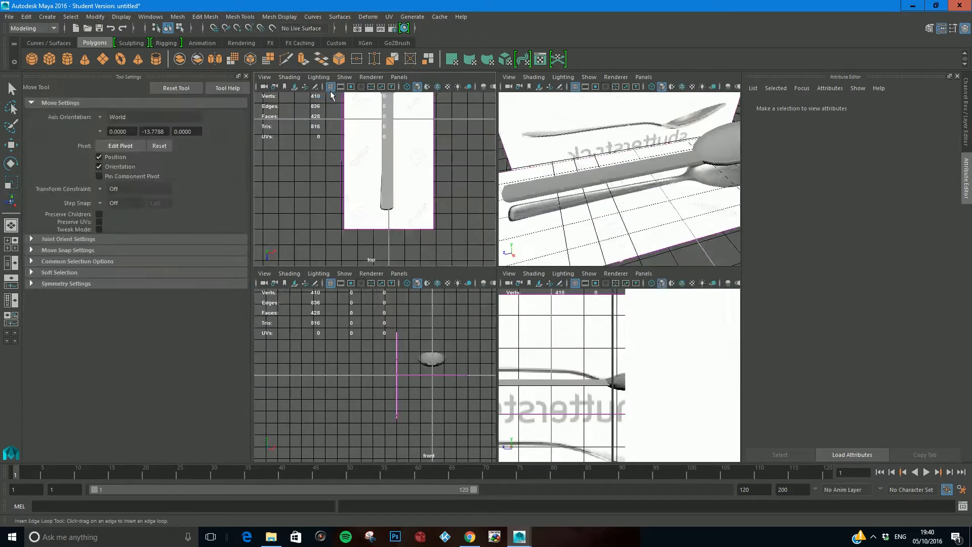
click(99, 160)
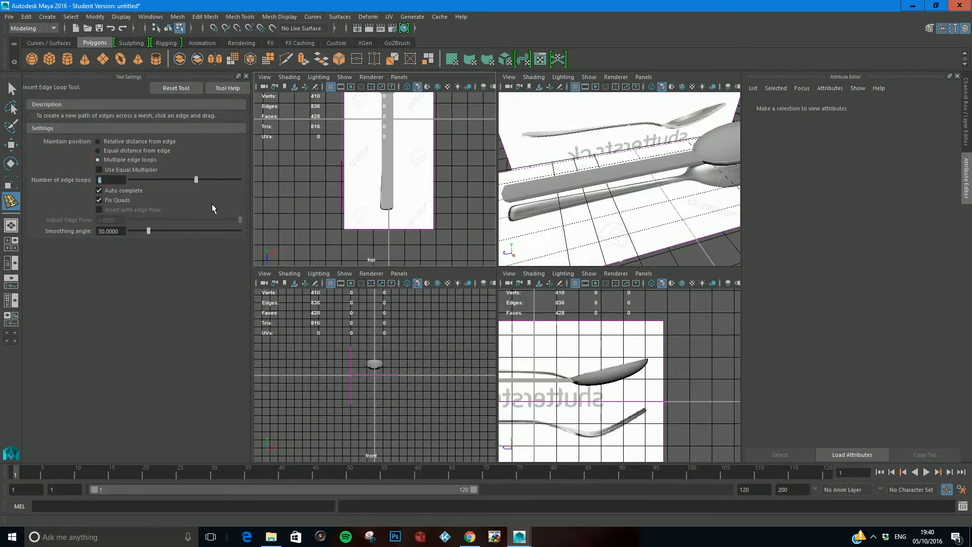
key(BackSpace)
text(4)
click(247, 76)
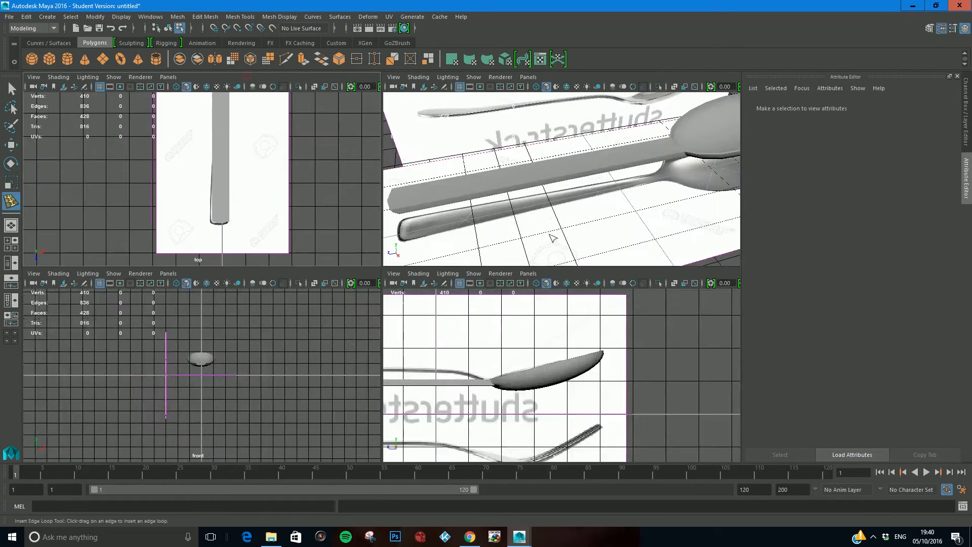
click(527, 186)
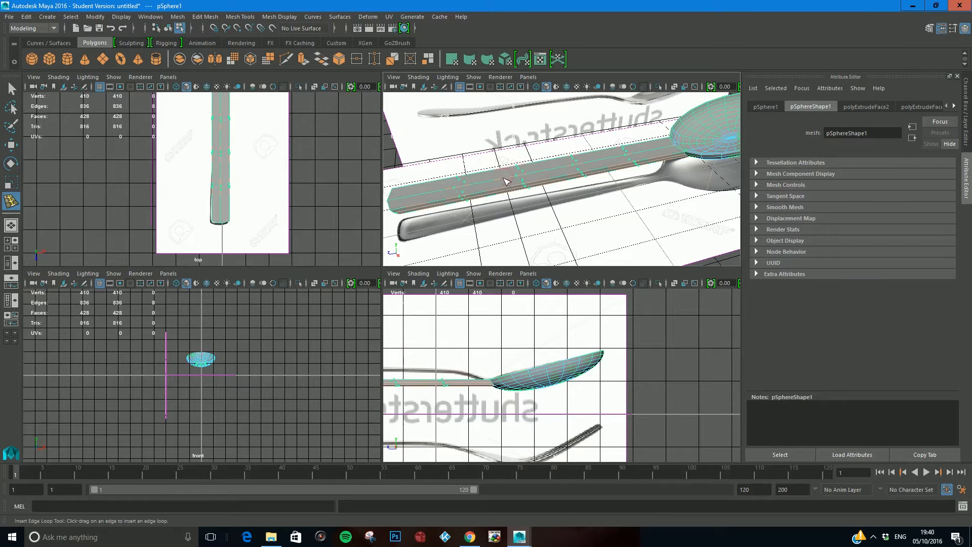
click(506, 181)
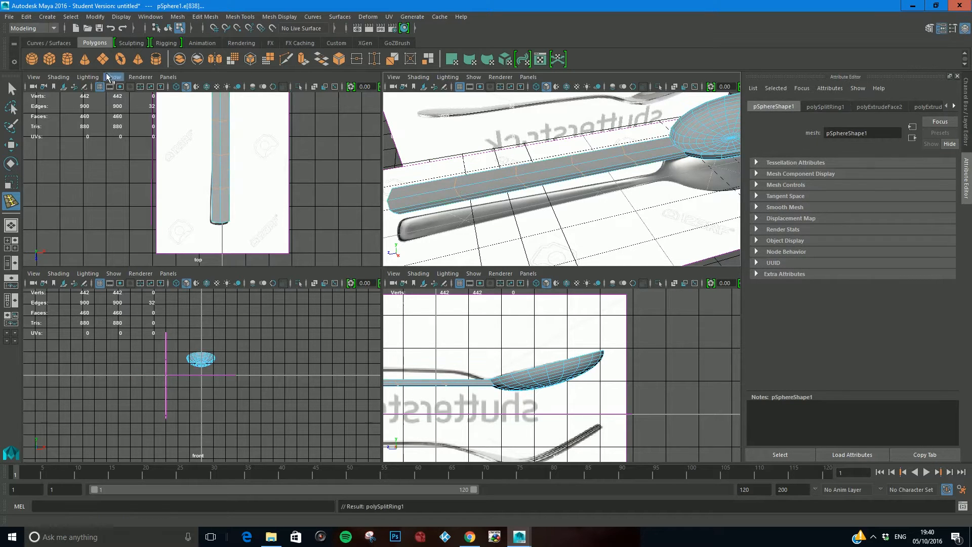
key(q)
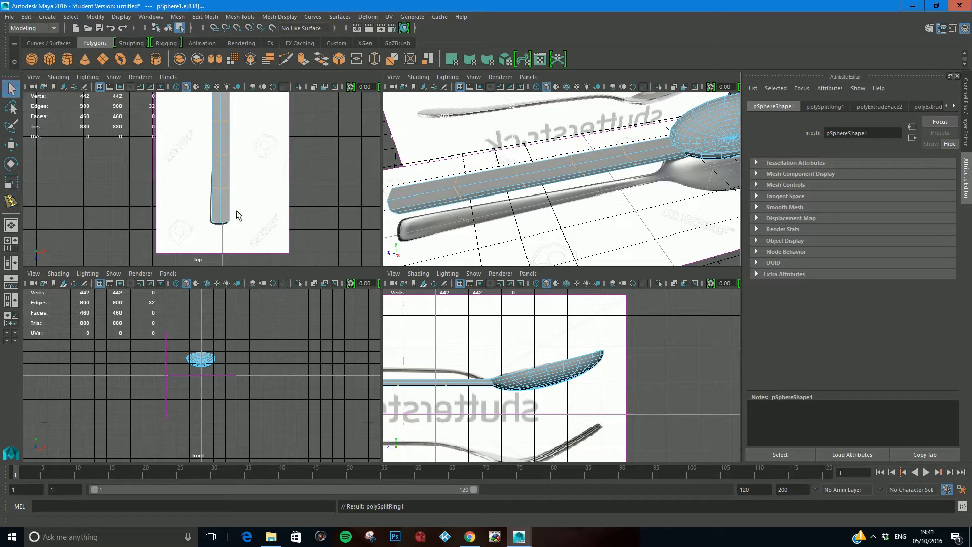
scroll(223, 217, up, 5)
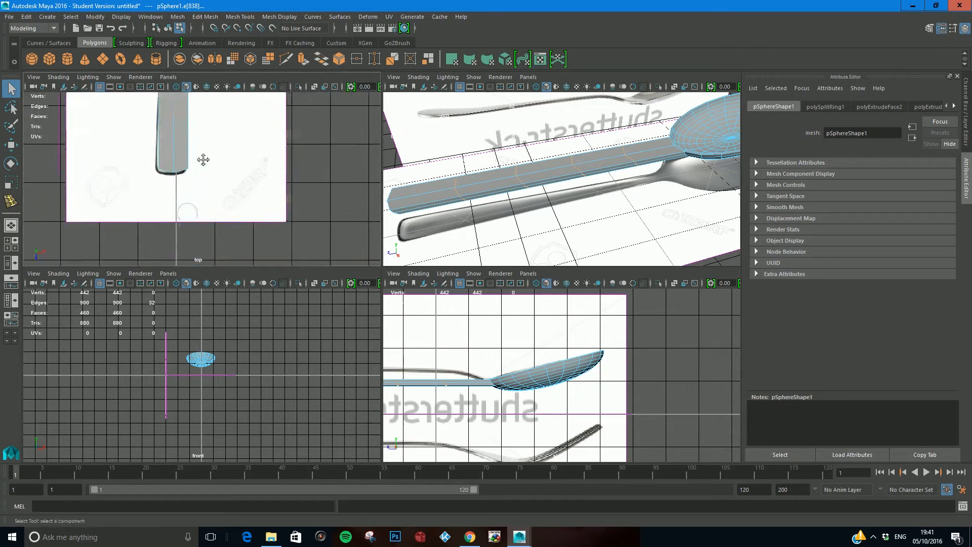
Move the handle's end vertices onto the reference tip in the top view, and align the adjacent vertex row with the reference.
key(space)
right_drag(272, 252, 232, 247)
click(232, 235)
drag(233, 209, 326, 258)
key(w)
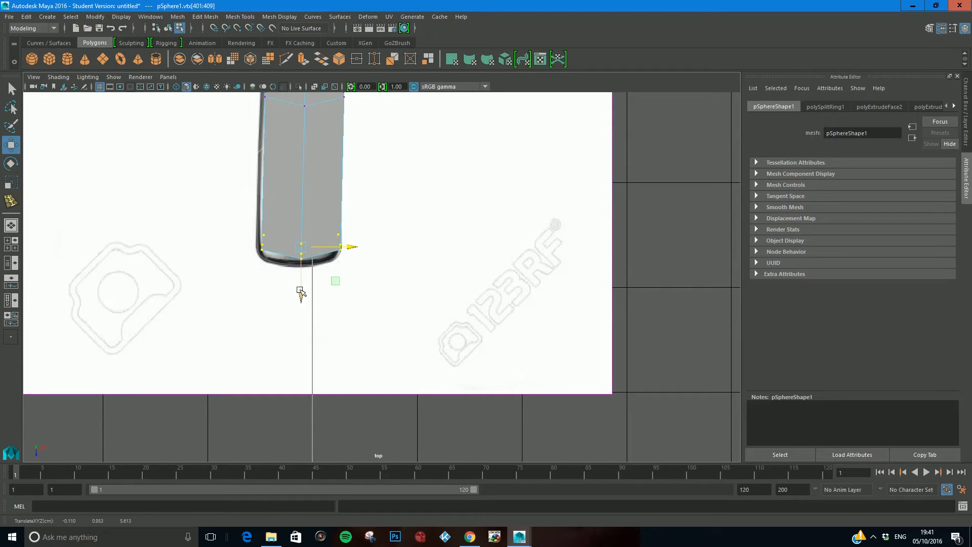
drag(300, 295, 302, 299)
alt+middle_drag(297, 151, 320, 271)
drag(395, 187, 254, 260)
drag(380, 224, 379, 220)
Narrow the second vertex row in from the handle's end and centre it on the reference handle in the top view.
alt+middle_drag(380, 219, 391, 197)
drag(390, 198, 245, 293)
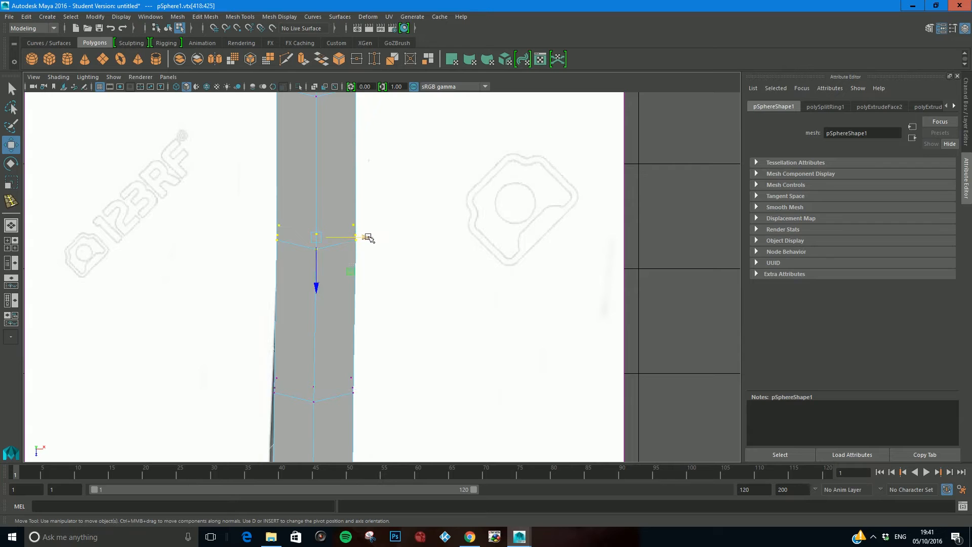
key(r)
mouse_move(363, 237)
mouse_down()
mouse_move(348, 238)
mouse_move(360, 238)
mouse_up()
key(w)
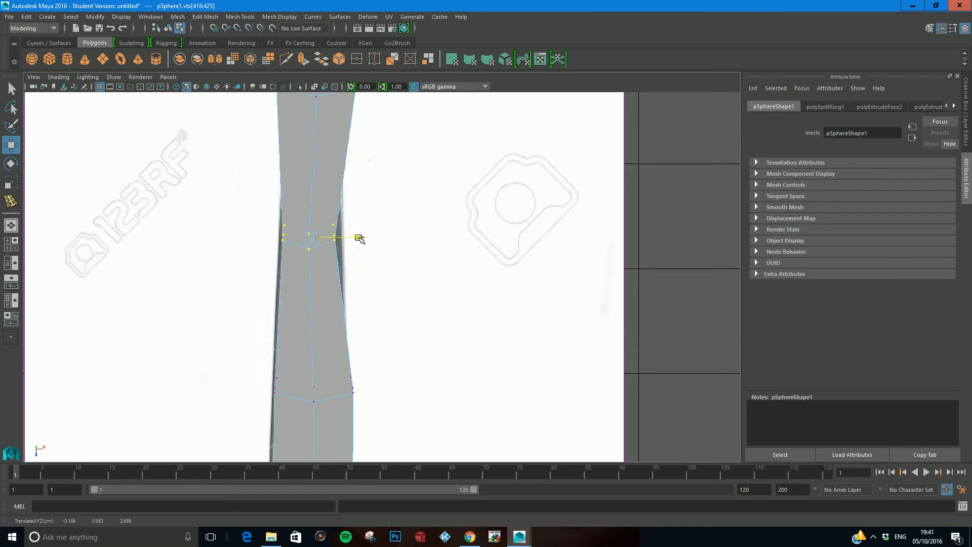
key(r)
drag(358, 238, 364, 239)
Shift the vertex row nearest the handle's end sideways onto the reference outline and adjust the end vertices to match.
drag(259, 357, 361, 391)
key(w)
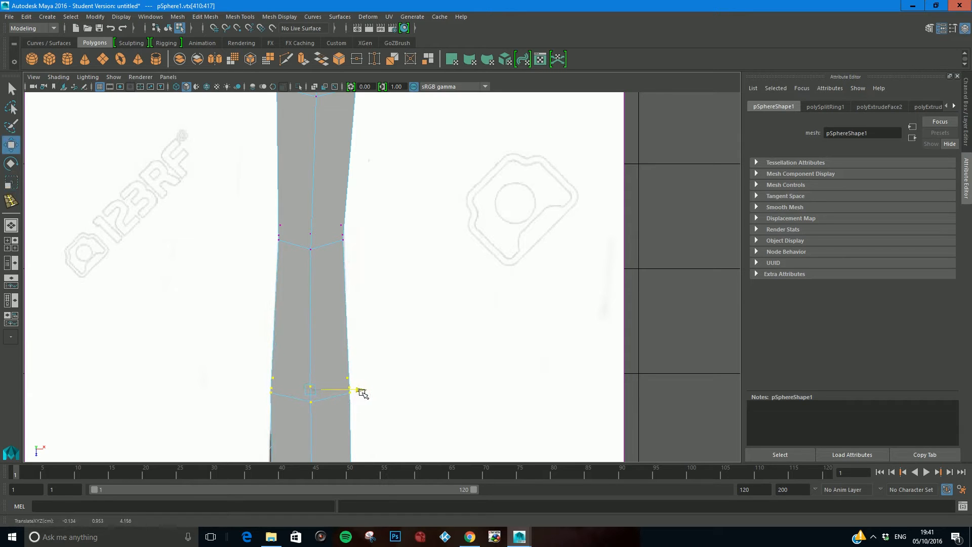
alt+middle_drag(383, 416, 412, 301)
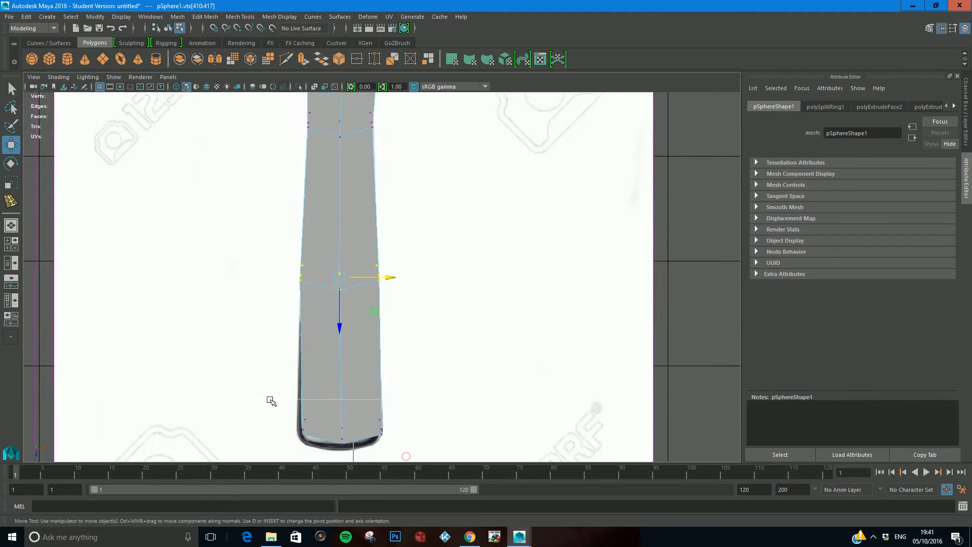
drag(272, 402, 393, 432)
key(r)
Narrow the third vertex row in from the handle's end to the reference width in the top view.
alt+middle_drag(405, 160, 402, 405)
drag(278, 196, 414, 267)
mouse_move(386, 219)
mouse_down()
mouse_move(361, 219)
mouse_move(399, 220)
mouse_up()
key(w)
key(r)
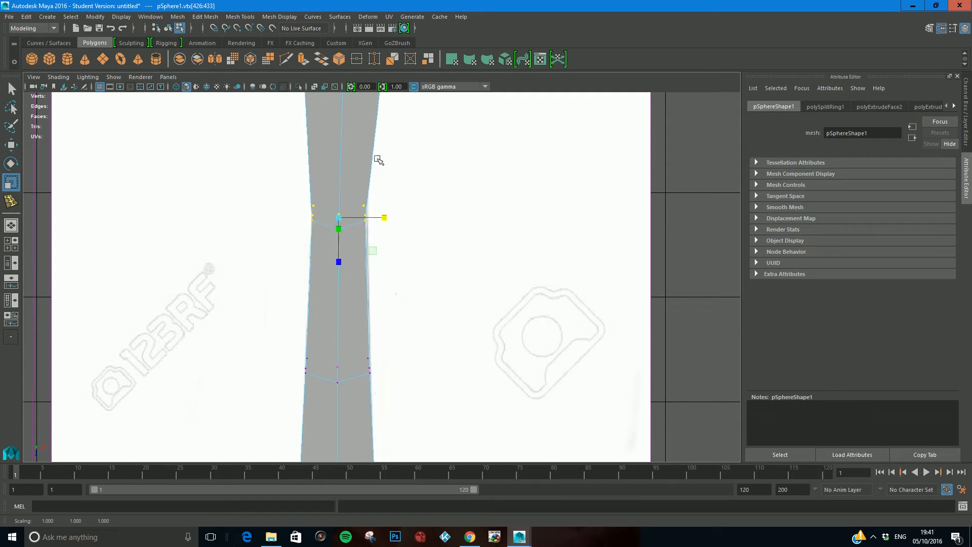
Narrow the handle's vertex row closest to the bowl and line it up with the reference neck.
alt+middle_drag(376, 158, 374, 287)
drag(281, 184, 430, 260)
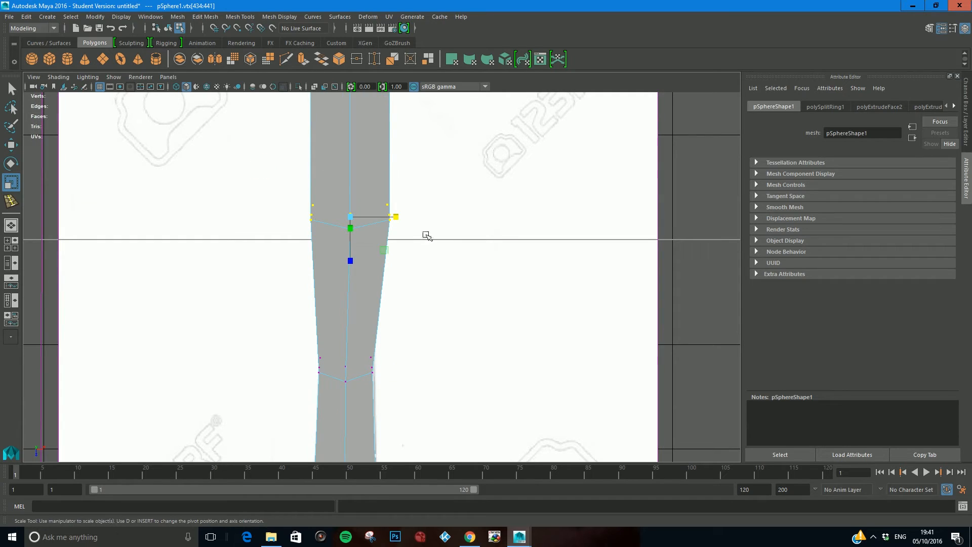
mouse_move(398, 216)
mouse_down()
mouse_move(371, 216)
mouse_move(400, 217)
mouse_up()
key(q)
key(w)
alt+middle_drag(405, 173, 409, 288)
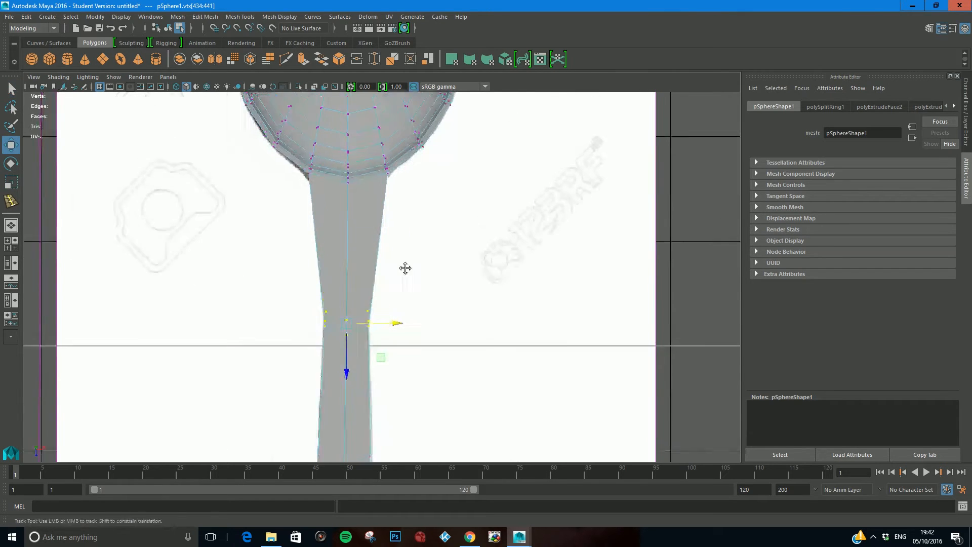
alt+drag(387, 254, 386, 300)
Insert a single edge loop across the handle close to the bowl, using Insert Edge Loop with Equal distance from edge.
key(space)
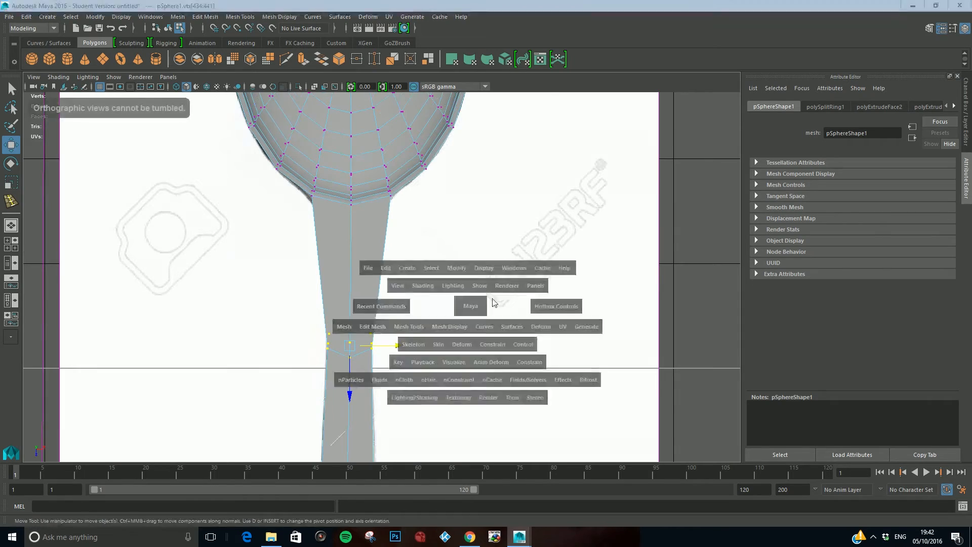
alt+drag(575, 208, 526, 169)
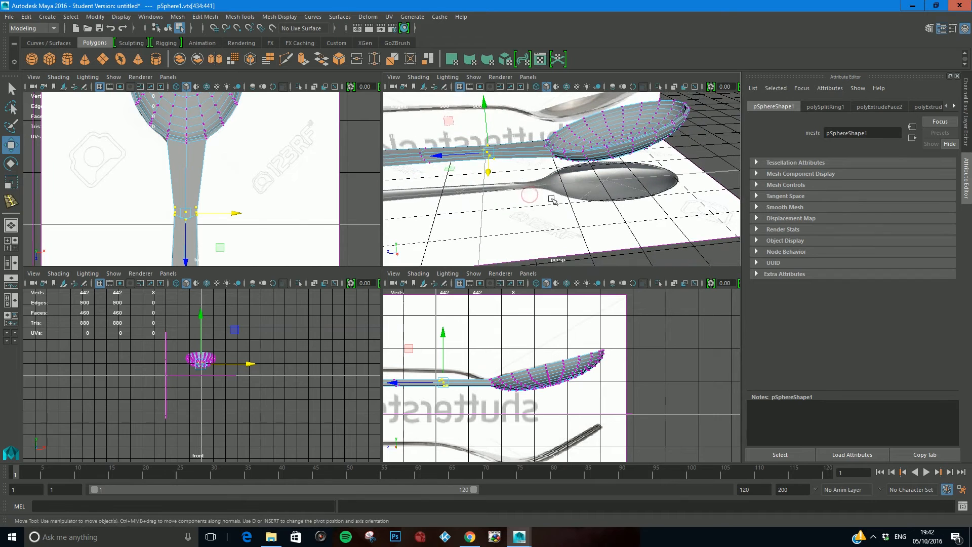
click(240, 17)
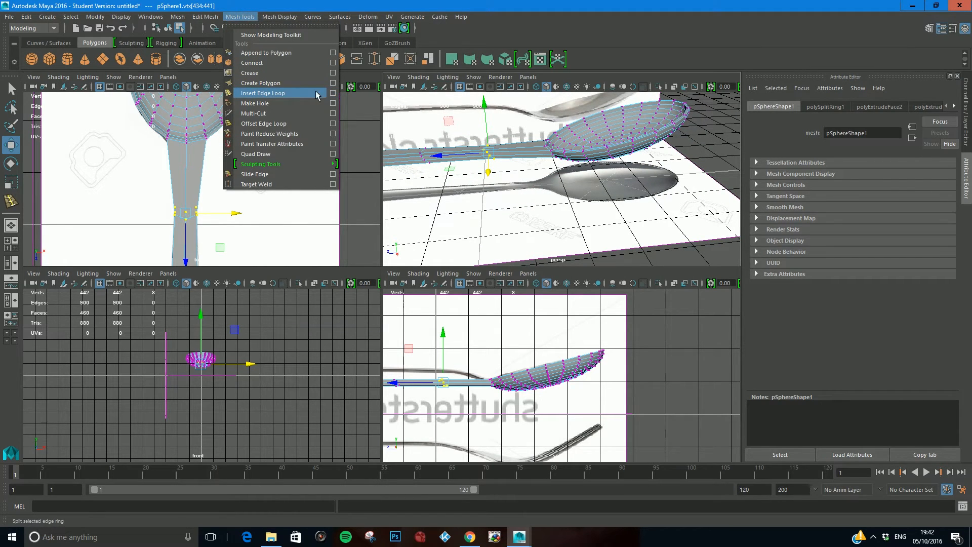
click(333, 93)
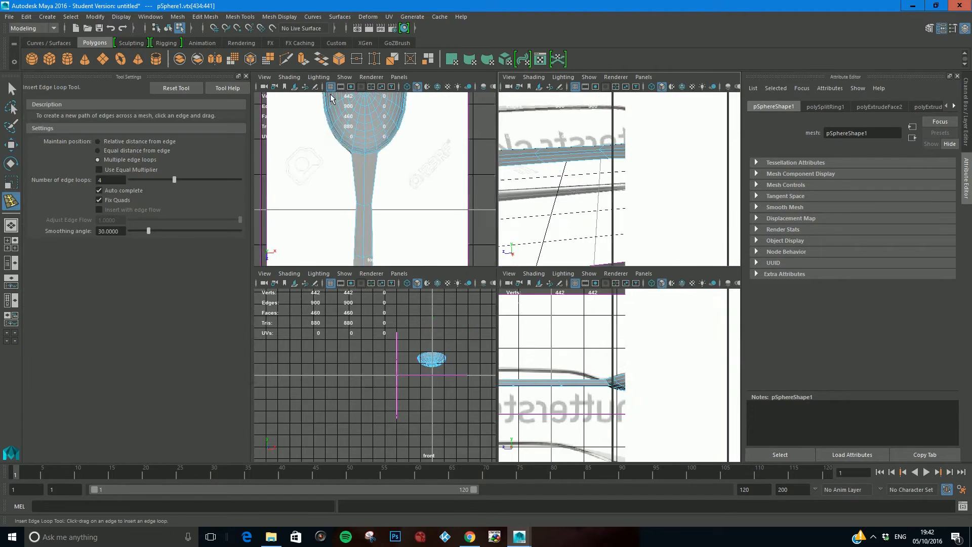
click(102, 150)
click(246, 77)
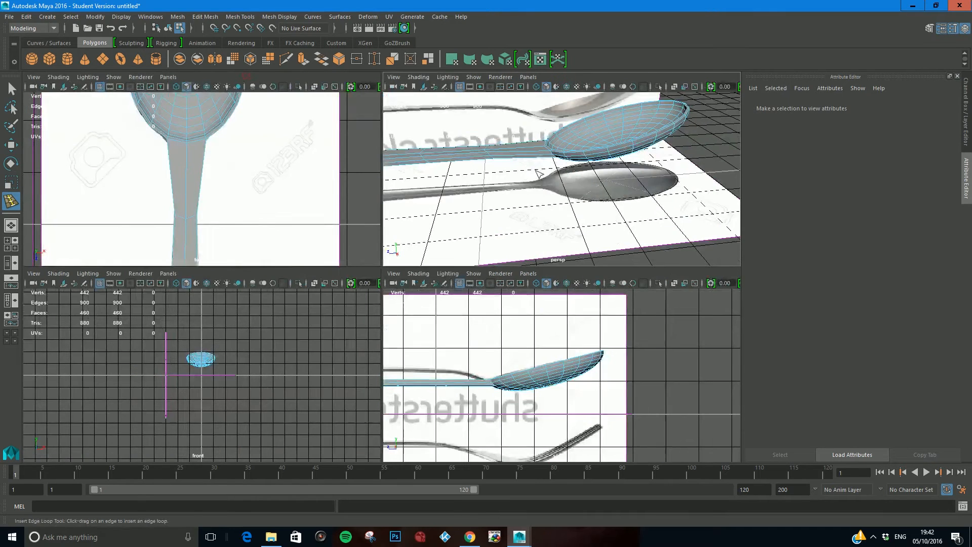
alt+drag(535, 153, 532, 151)
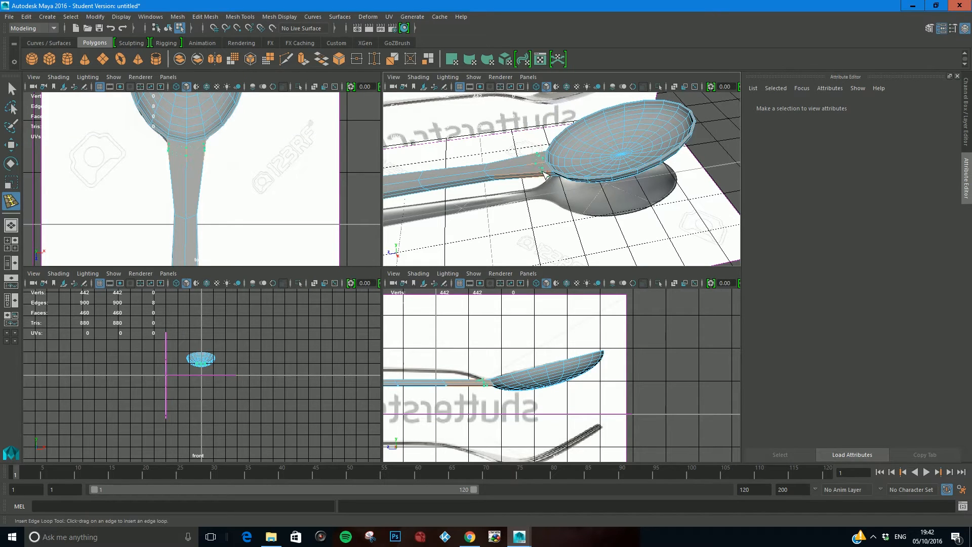
click(543, 174)
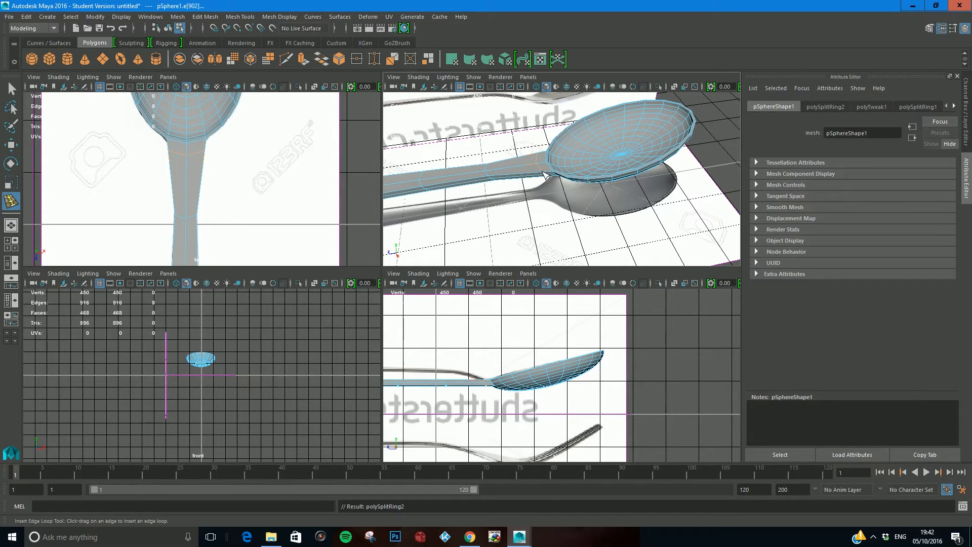
Select all vertices of the new loop beside the bowl and scale them narrower in X.
click(11, 144)
right_click(193, 154)
right_drag(193, 154, 319, 213)
alt+middle_drag(198, 133, 311, 224)
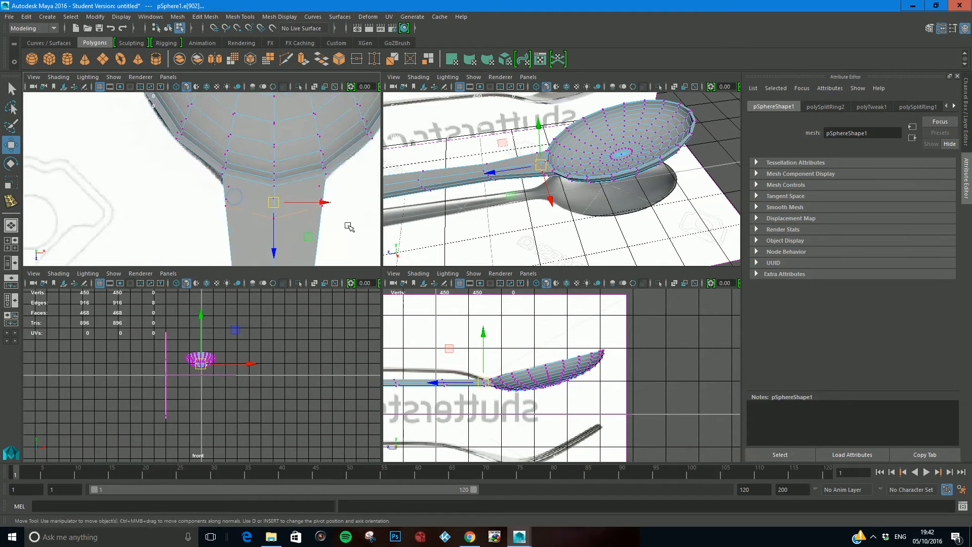
drag(313, 191, 322, 195)
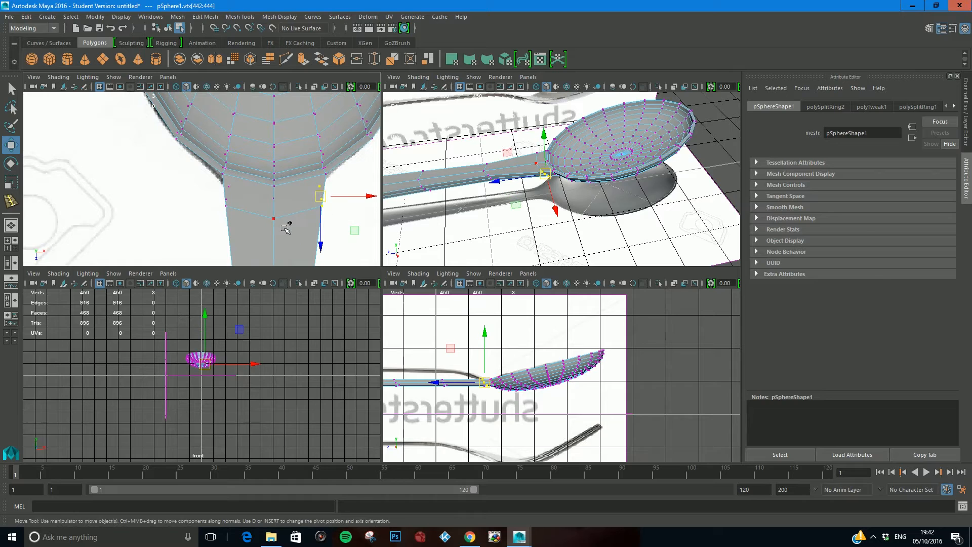
shift+drag(264, 201, 233, 186)
mouse_move(545, 198)
alt+mouse_down()
mouse_move(510, 161)
mouse_move(563, 219)
mouse_move(554, 206)
alt+mouse_up()
key(e)
key(r)
drag(323, 203, 293, 205)
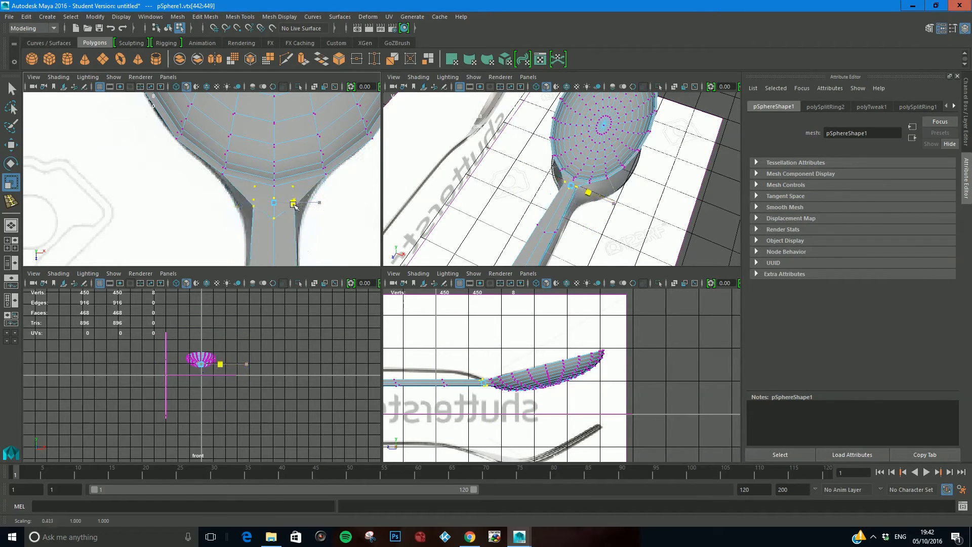
Move the new loop slightly away from the bowl and widen it to follow the reference neck curve.
key(w)
drag(273, 248, 272, 260)
key(e)
key(r)
drag(318, 214, 326, 216)
key(w)
key(r)
In the side view, raise the vertex row beside the bowl onto the reference handle profile.
alt+drag(596, 222, 559, 197)
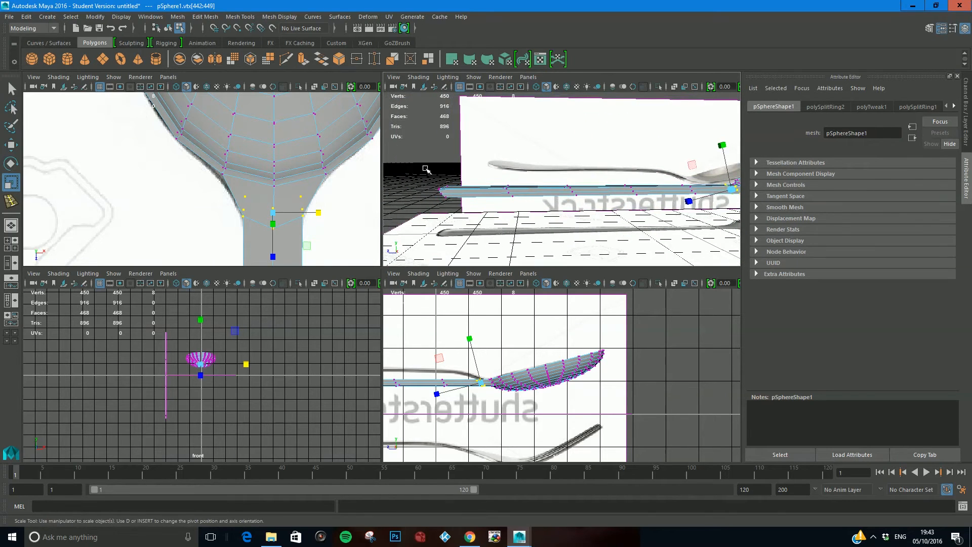
right_drag(462, 194, 425, 193)
key(space)
alt+middle_drag(318, 299, 356, 277)
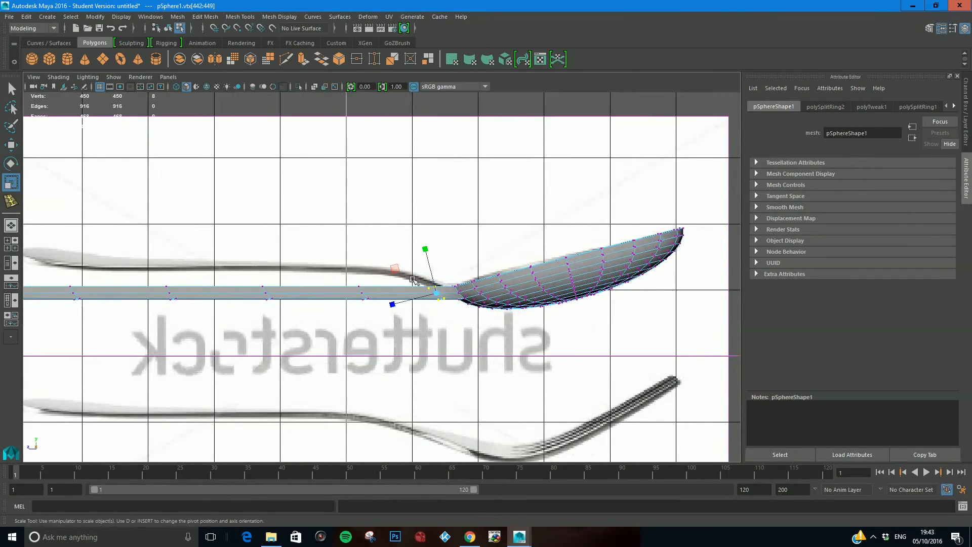
drag(341, 267, 383, 313)
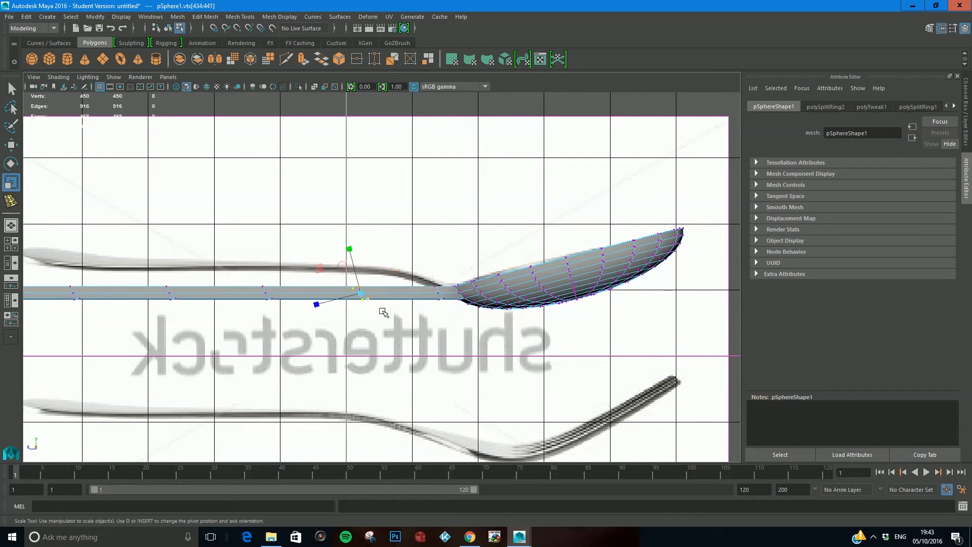
key(w)
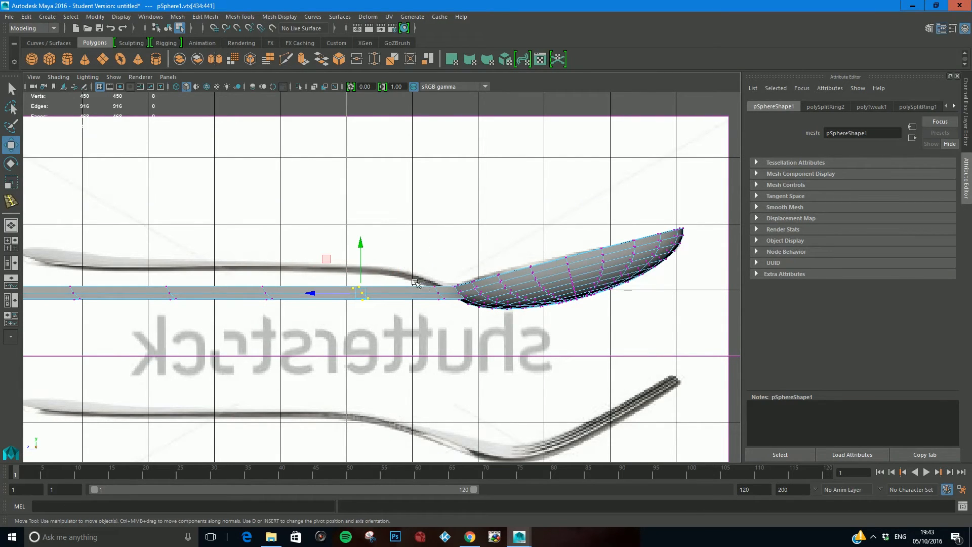
drag(447, 318, 448, 319)
drag(436, 247, 435, 241)
Raise the handle's second row from the bowl onto the side reference, shift it toward the bowl, and fine-tune the row beside the bowl.
drag(320, 259, 395, 322)
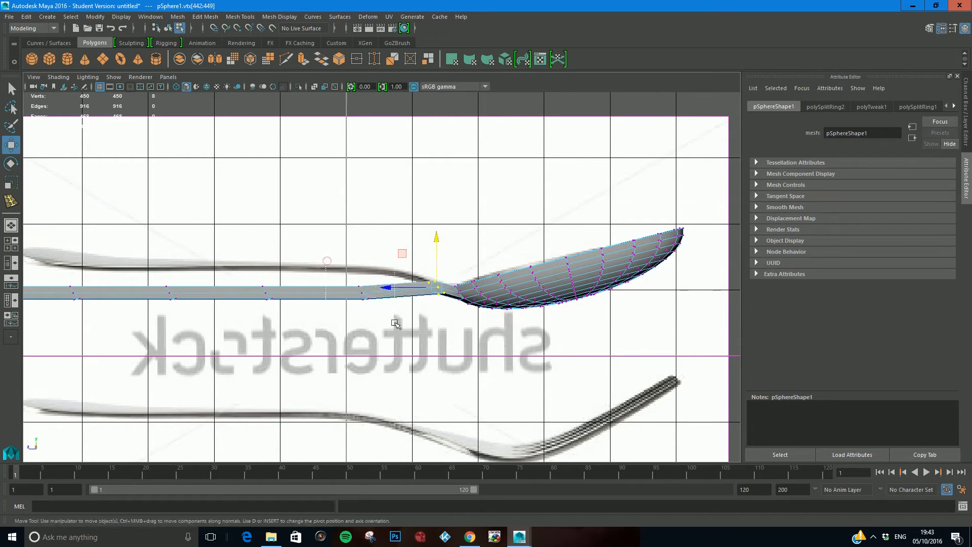
click(360, 230)
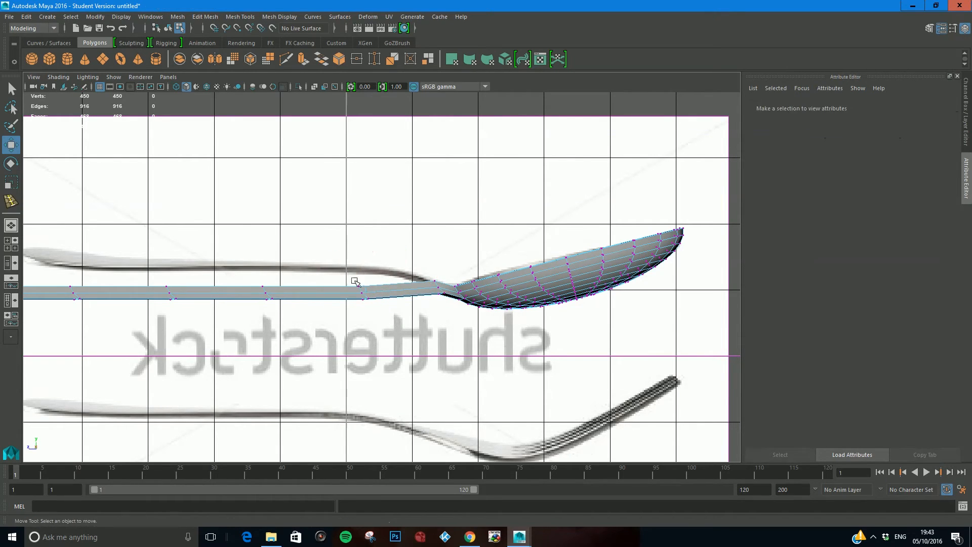
drag(384, 319, 359, 223)
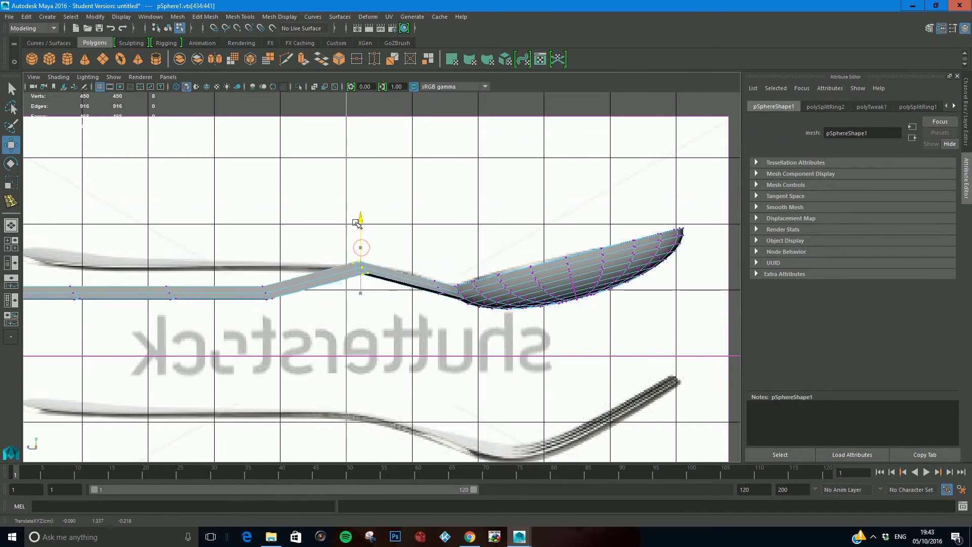
drag(453, 313, 455, 313)
drag(439, 244, 438, 246)
drag(347, 251, 374, 278)
drag(311, 264, 323, 266)
drag(373, 219, 372, 223)
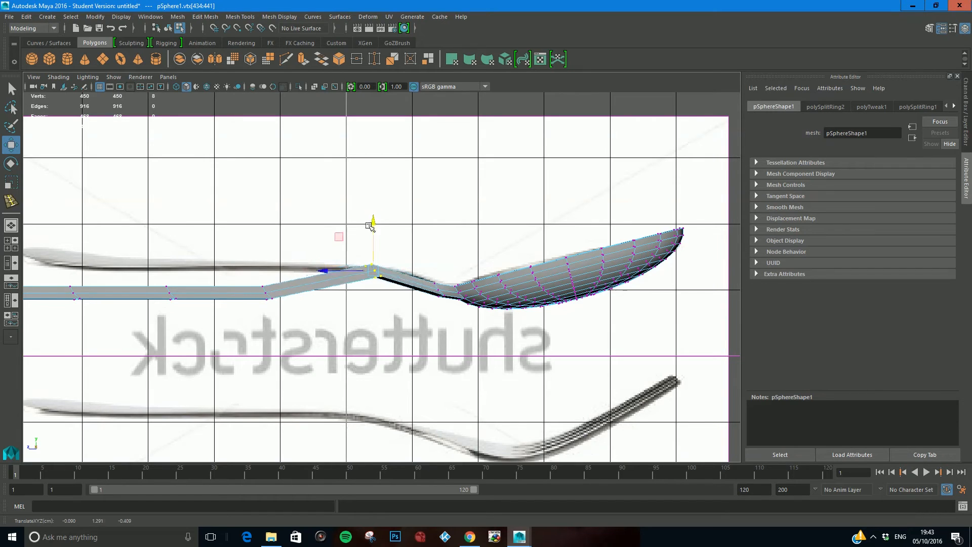
Raise the two middle vertex rows of the handle onto the side reference profile.
drag(230, 256, 288, 316)
drag(266, 247, 267, 220)
drag(182, 316, 188, 324)
drag(169, 247, 169, 219)
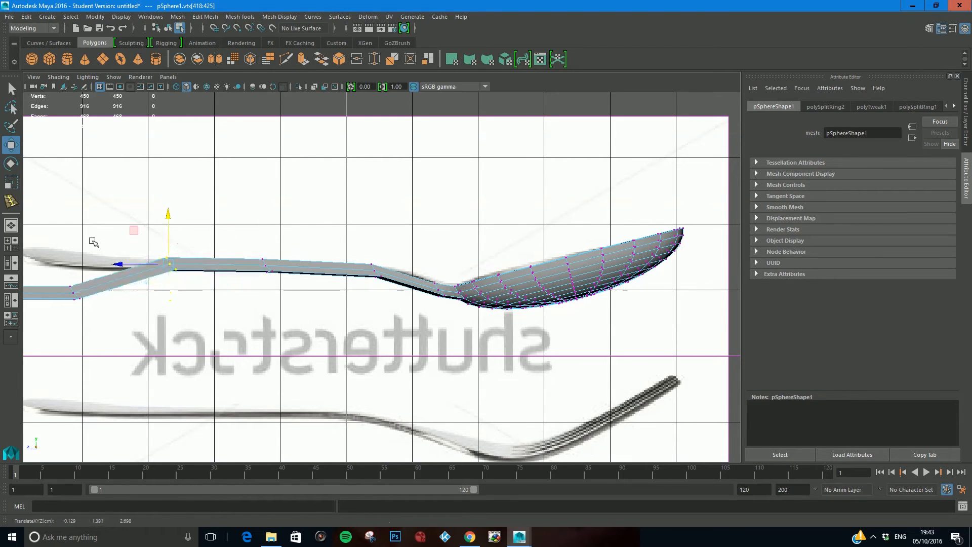
Raise the vertex row nearest the handle's end onto the side reference and shift it toward the bowl.
alt+middle_drag(85, 231, 299, 223)
drag(239, 254, 294, 322)
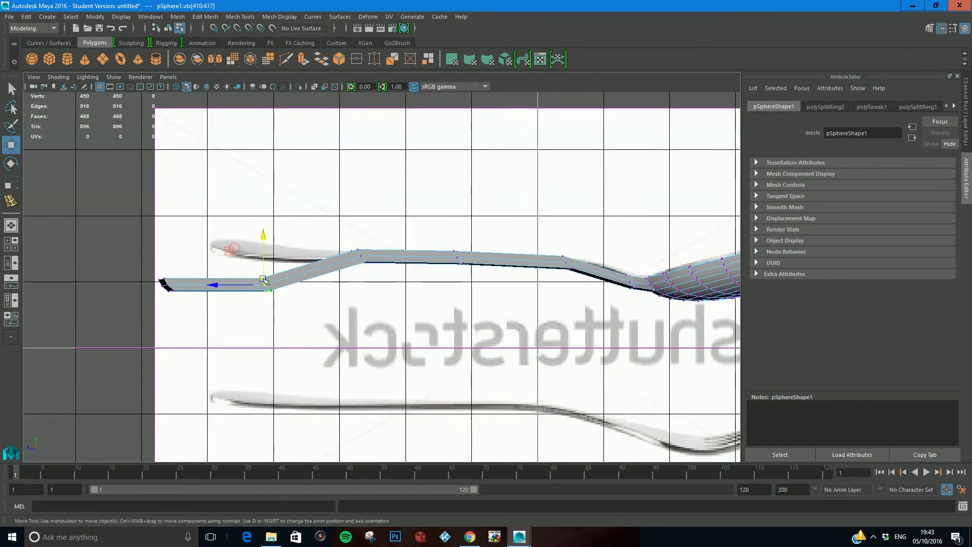
drag(263, 237, 257, 201)
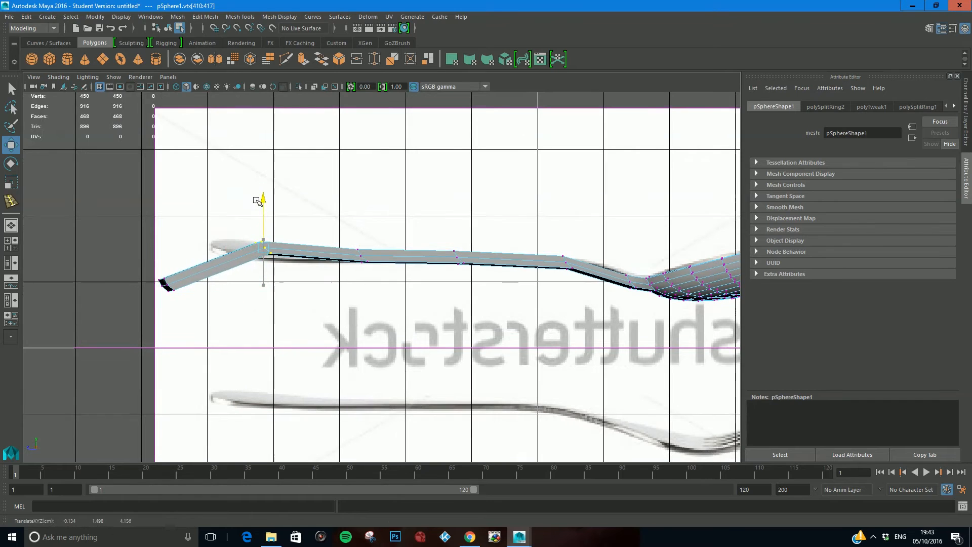
drag(211, 249, 247, 250)
Raise the handle's end vertices and pull them in to the side reference tip, at about 1.52 in Y and 4.79 in Z.
drag(152, 268, 164, 221)
drag(118, 244, 182, 249)
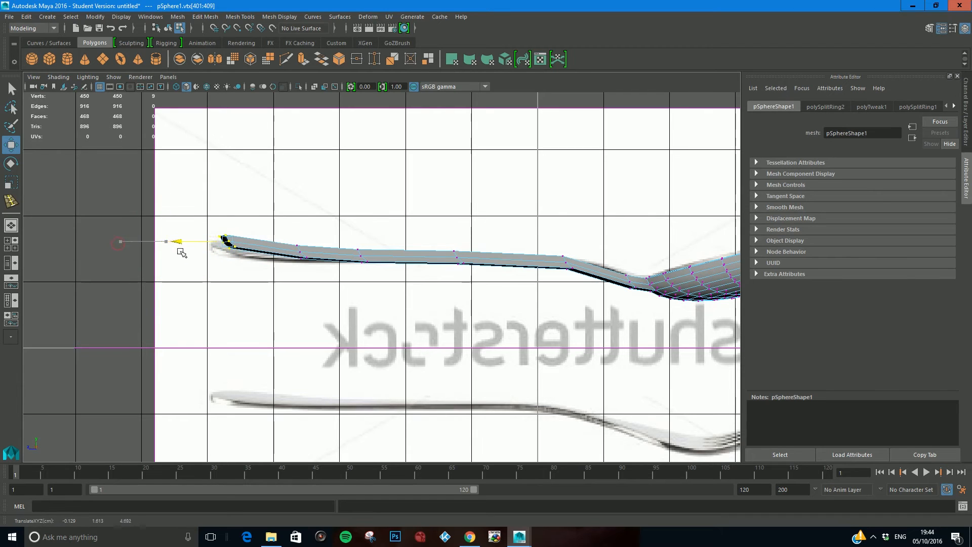
drag(228, 199, 228, 200)
drag(181, 248, 172, 248)
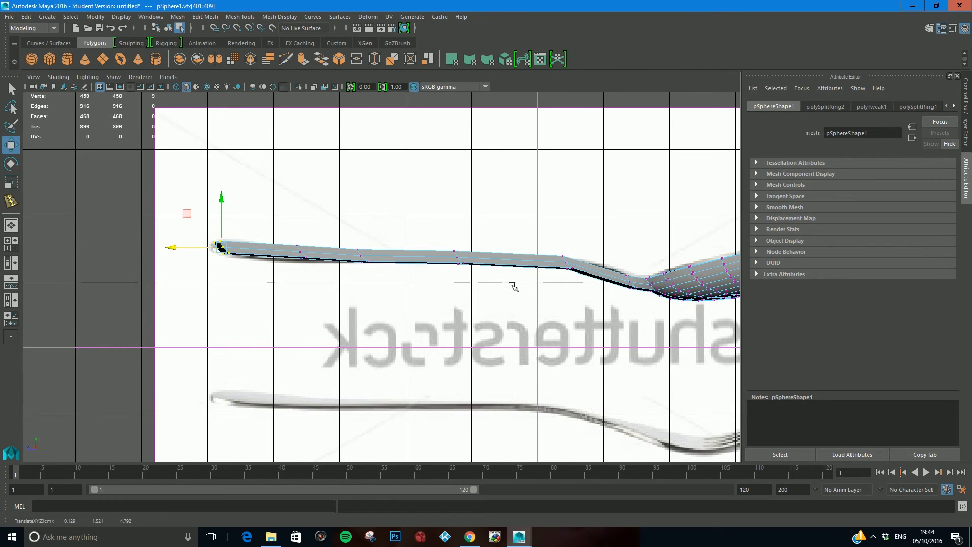
Switch the mesh to face selection and select the faces along the handle in the perspective view.
key(space)
alt+drag(507, 223, 532, 175)
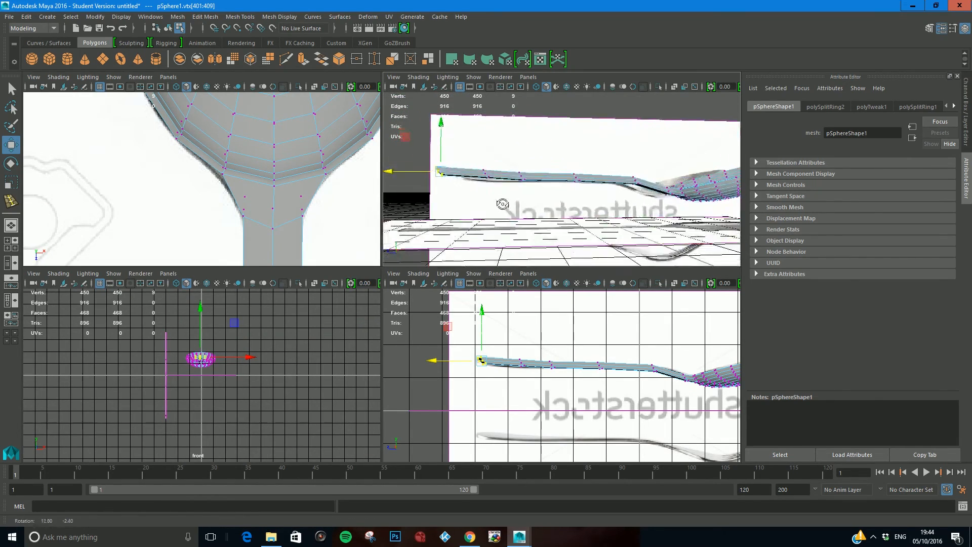
key(super)
right_click(535, 173)
click(512, 161)
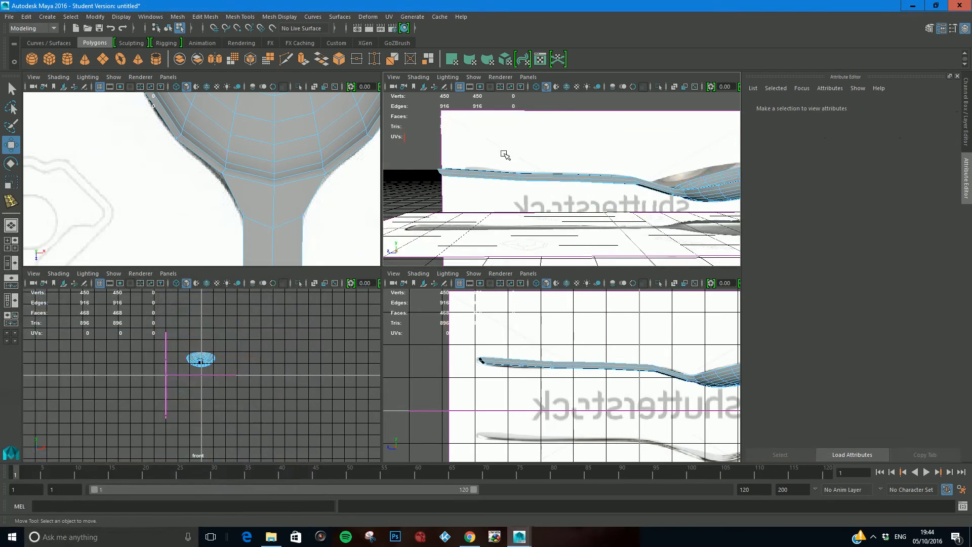
click(591, 204)
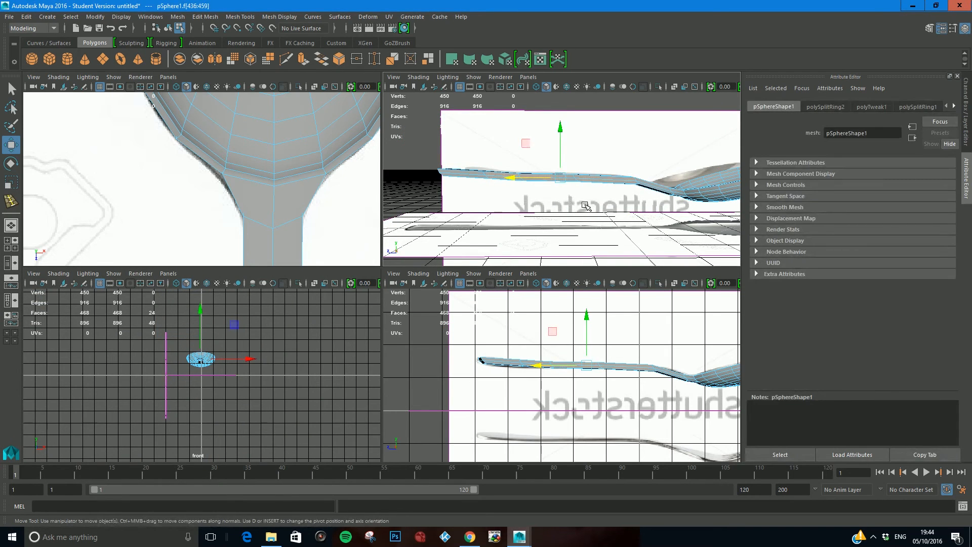
Try scaling the selected handle faces to about 0.965 in Y, and undo it.
click(560, 138)
key(r)
drag(550, 134, 551, 136)
key(ctrl+z)
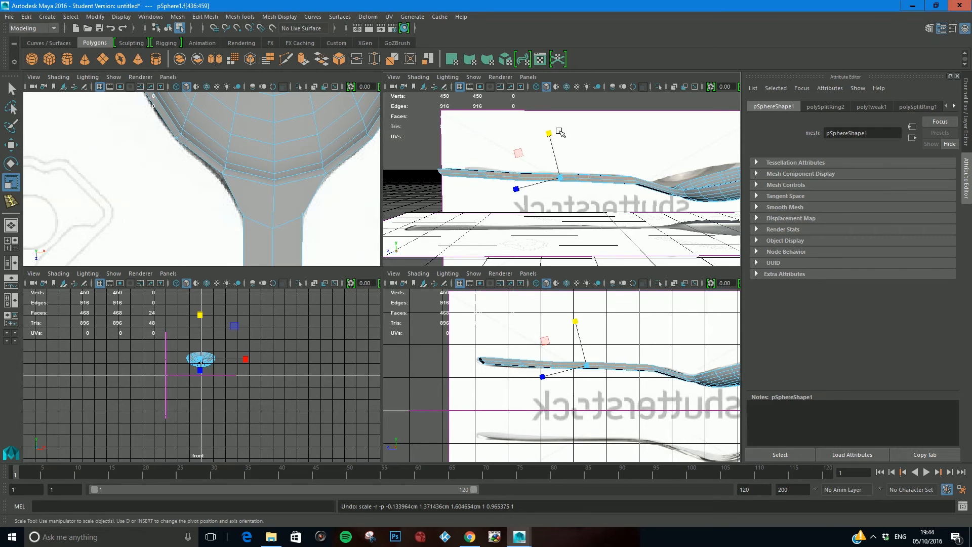
right_click(547, 172)
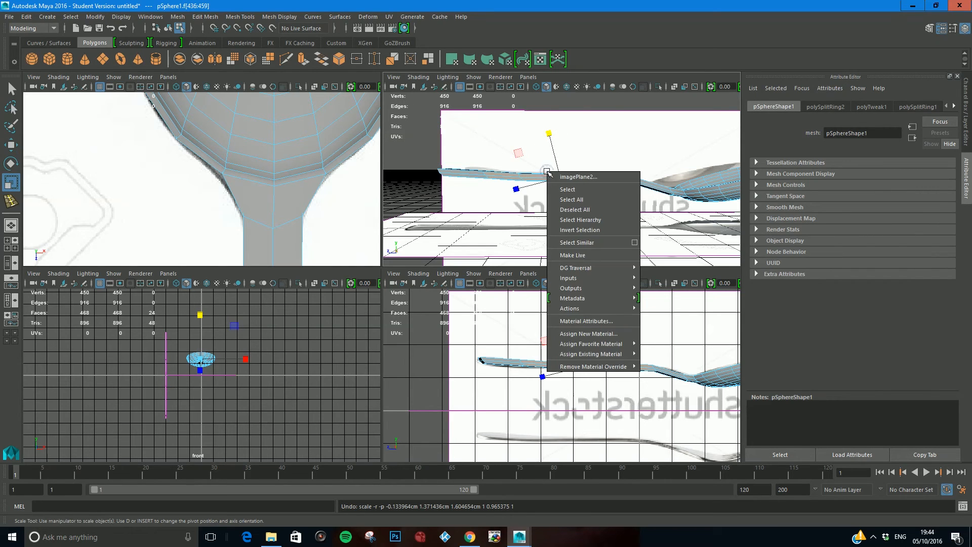
click(575, 177)
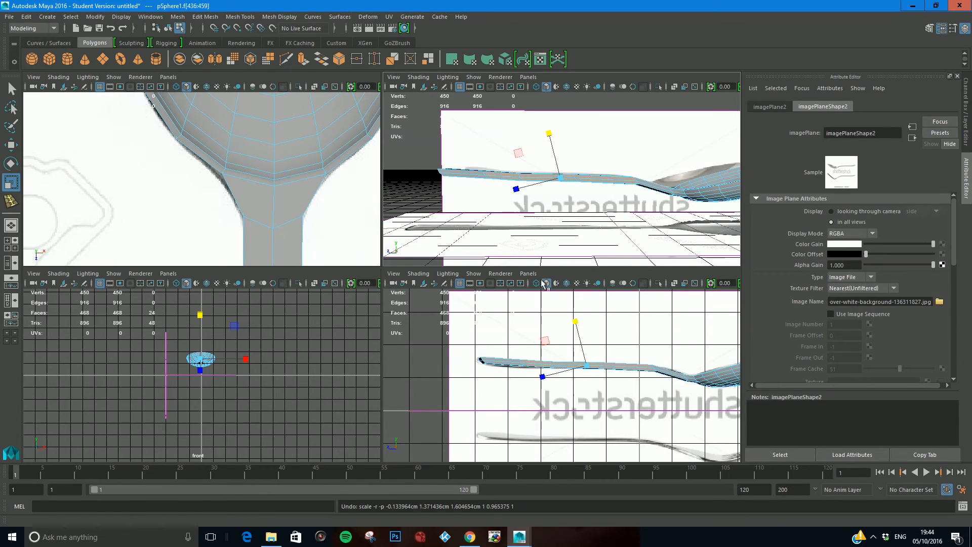
click(494, 202)
key(space)
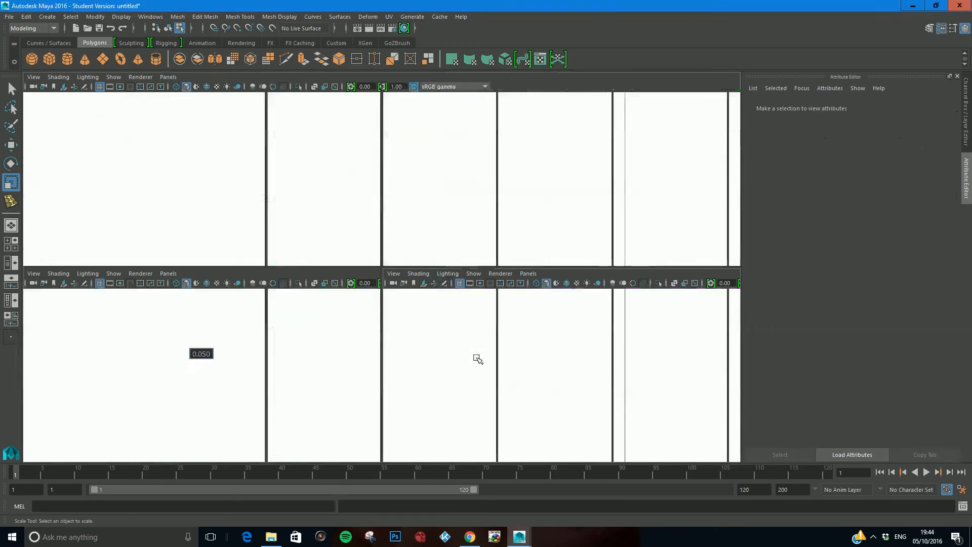
key(space)
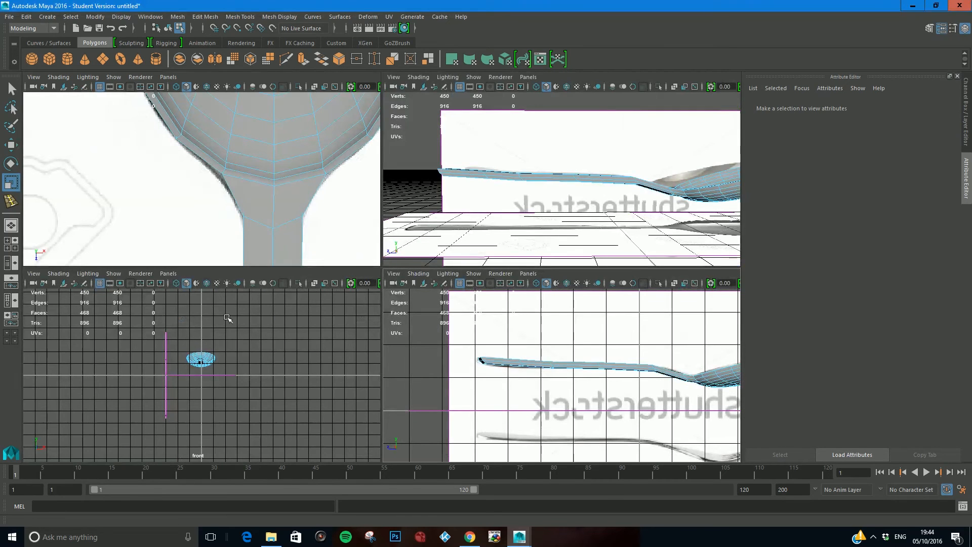
key(space)
key(space)
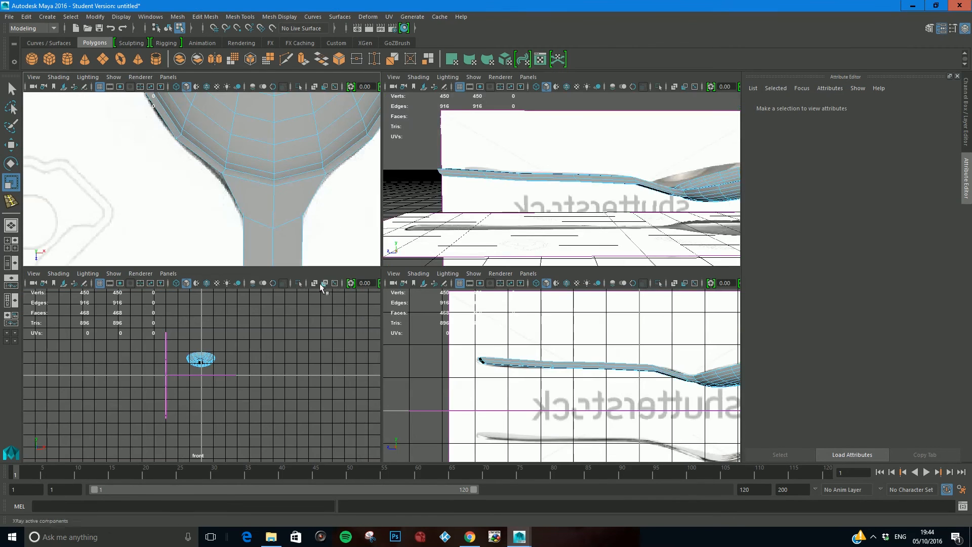
alt+drag(505, 212, 562, 213)
key(super)
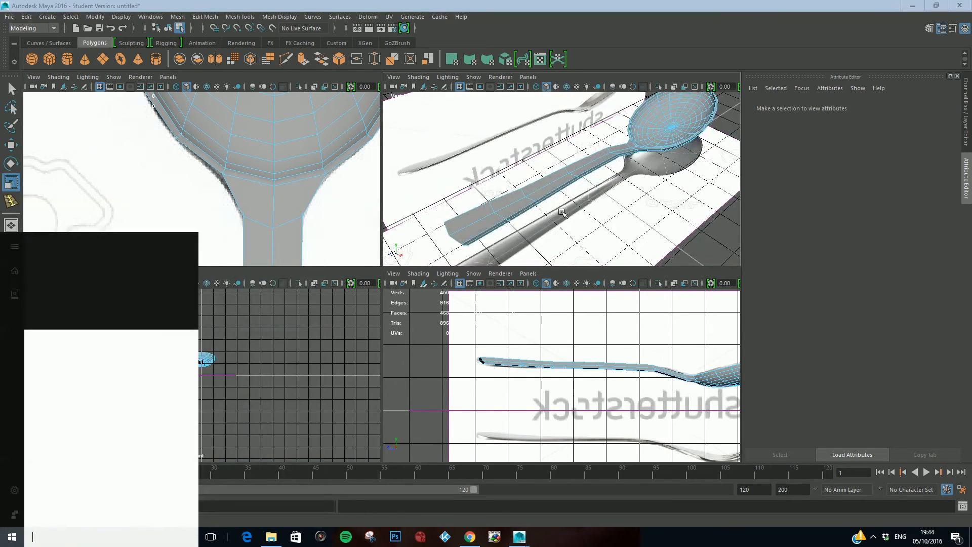
key(super)
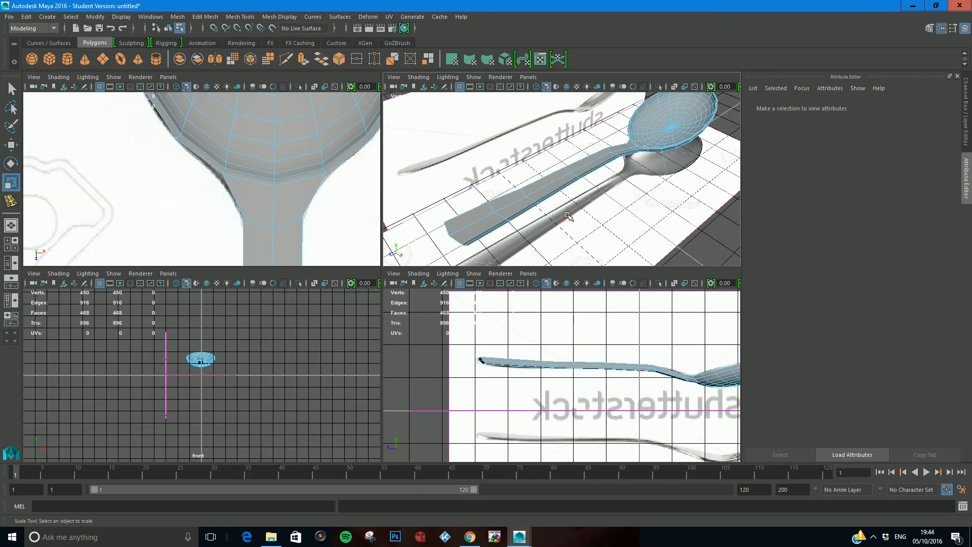
key(super)
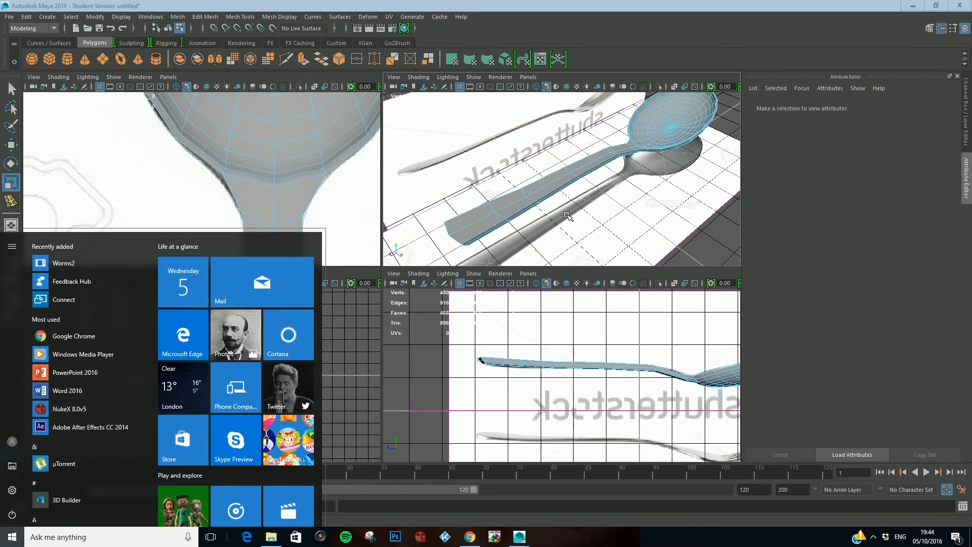
key(super)
Select the whole spoon in object mode and turn on its smooth mesh preview in an enlarged perspective view.
right_drag(534, 191, 560, 184)
click(520, 200)
alt+drag(608, 238, 512, 203)
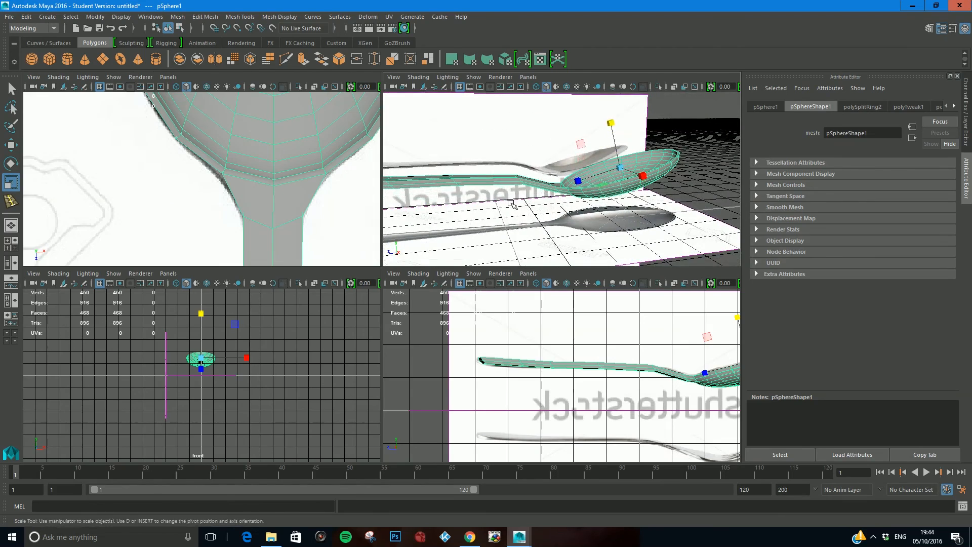
key(space)
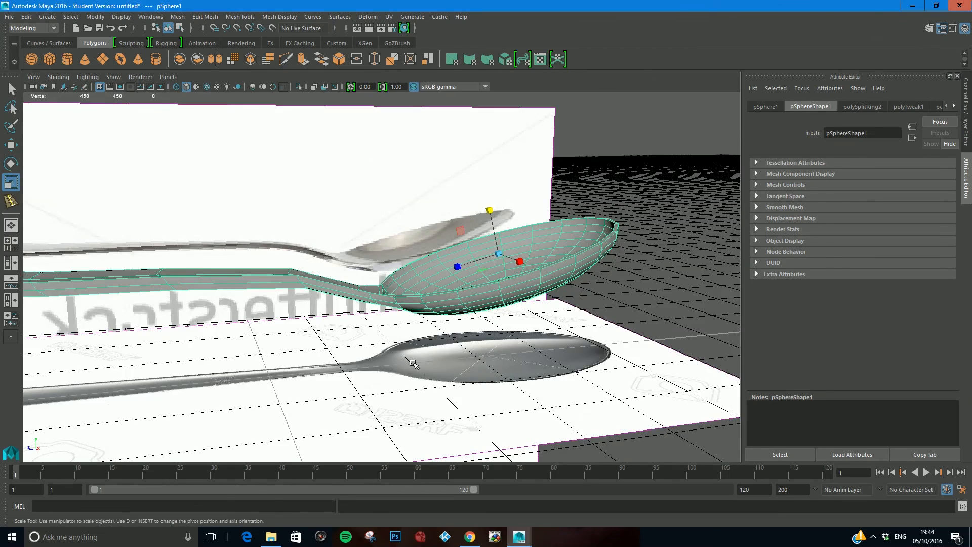
scroll(413, 362, down, 5)
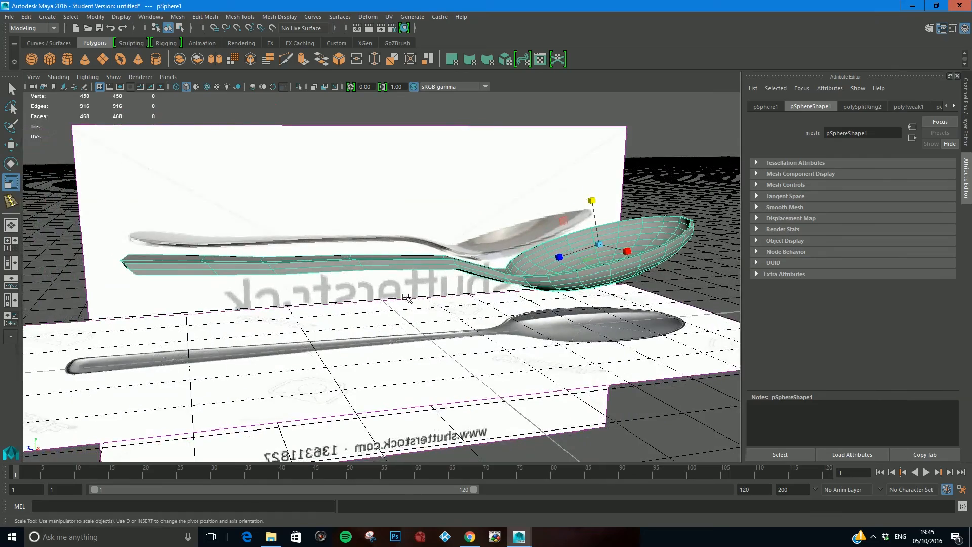
key(3)
Examine the smoothed spoon's handle and bowl from above and from the side against both reference images.
alt+drag(322, 298, 402, 340)
alt+right_drag(433, 303, 428, 330)
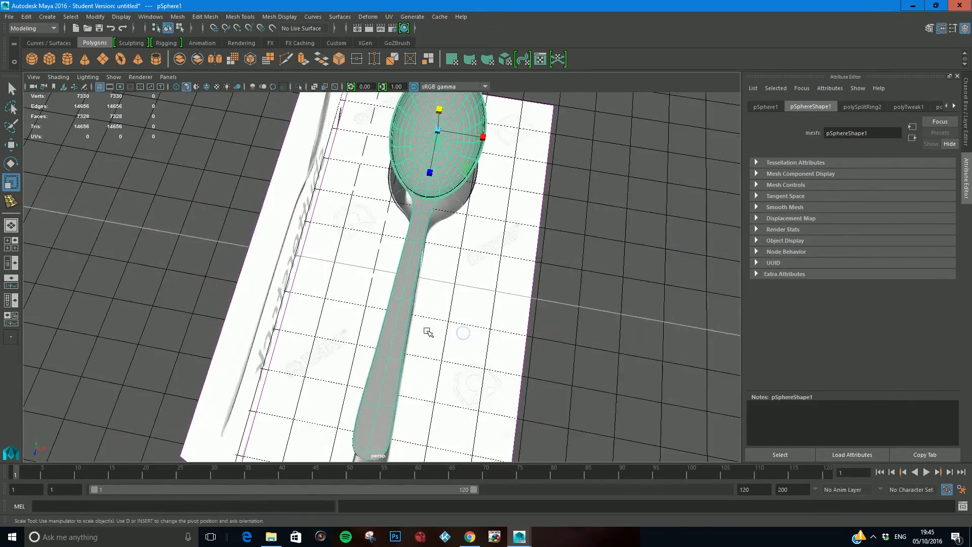
alt+drag(427, 330, 378, 384)
alt+drag(362, 415, 471, 267)
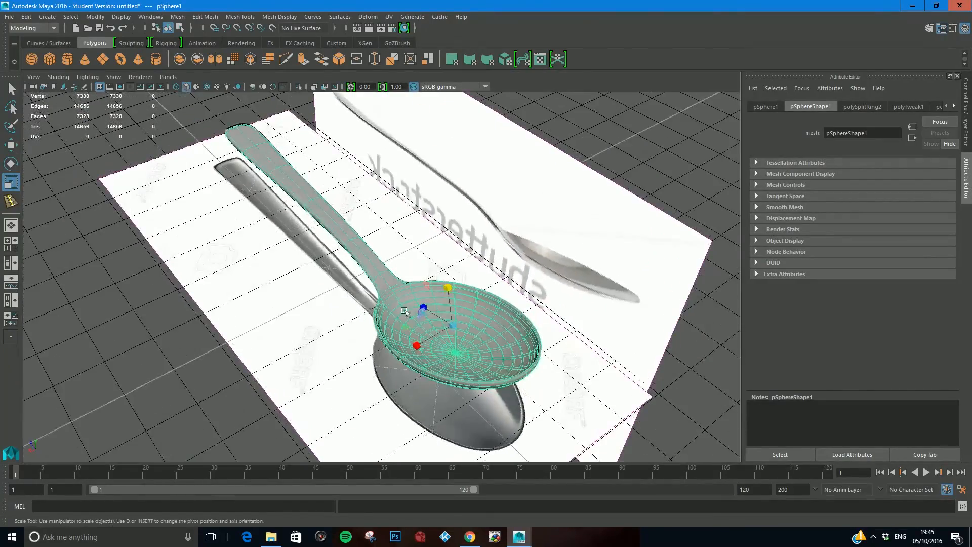
right_drag(471, 268, 471, 348)
right_drag(507, 264, 454, 322)
alt+drag(316, 375, 367, 369)
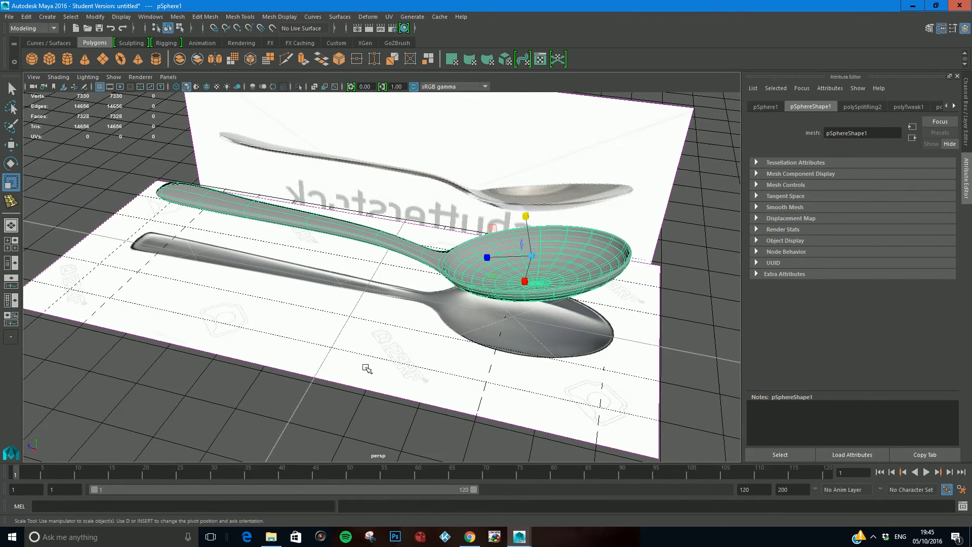